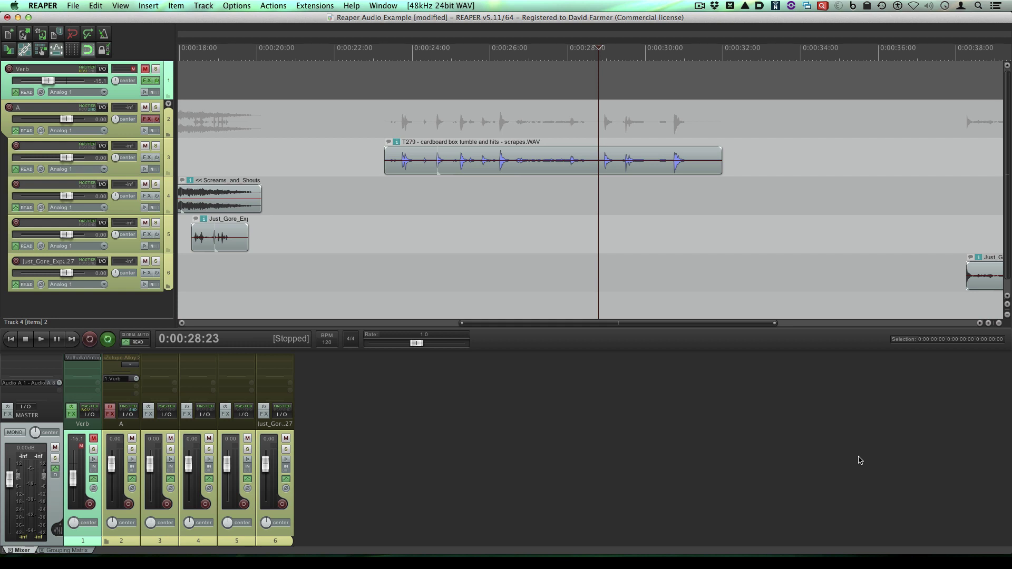
Step: Drag a 0:00:01:14 fade-in and a fade-out onto the T279 cardboard box clip, then undo both
left_click(789, 412)
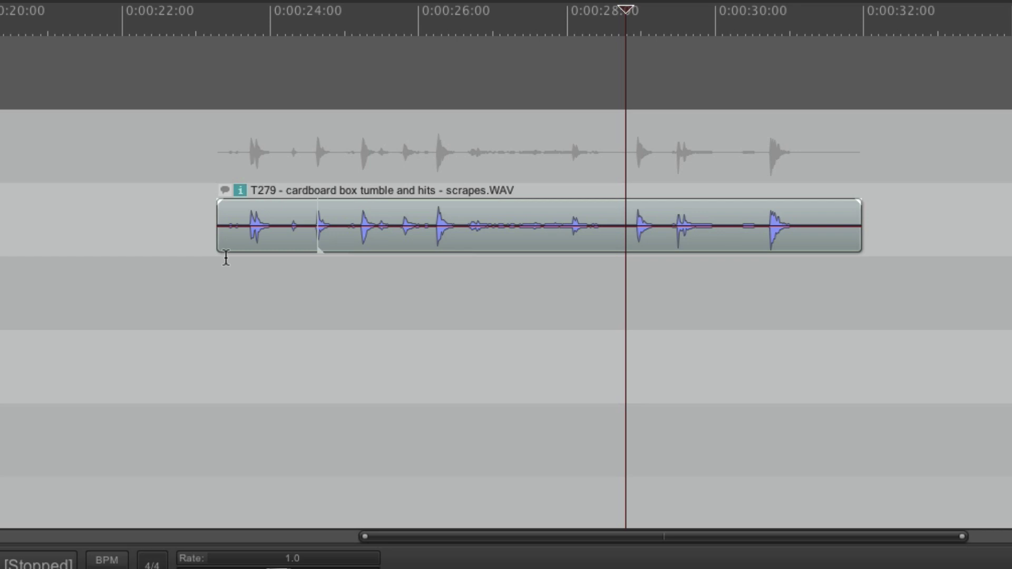
left_click(227, 214)
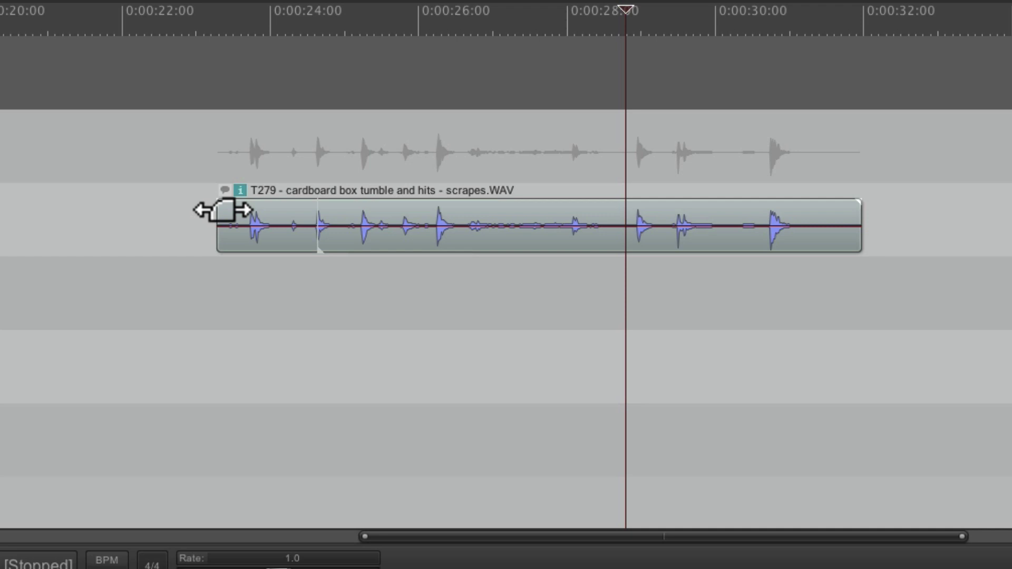
left_click_drag(222, 207, 369, 222)
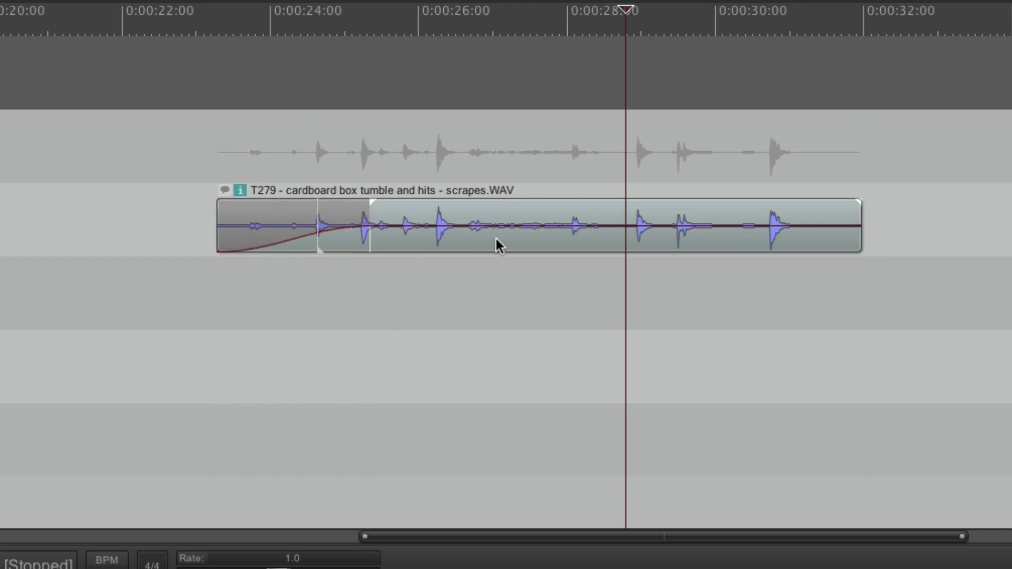
left_click_drag(861, 206, 766, 217)
key("super+z")
key("super+z")
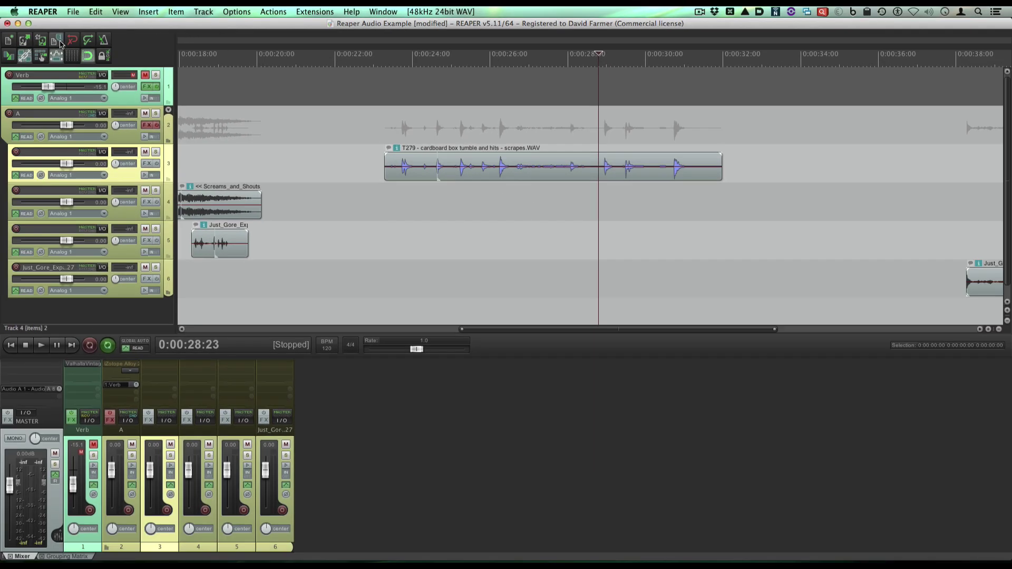
Step: Open Preferences at Media Item Defaults and check the default fade and crossfade shape lists, keeping linear fades
left_click(41, 8)
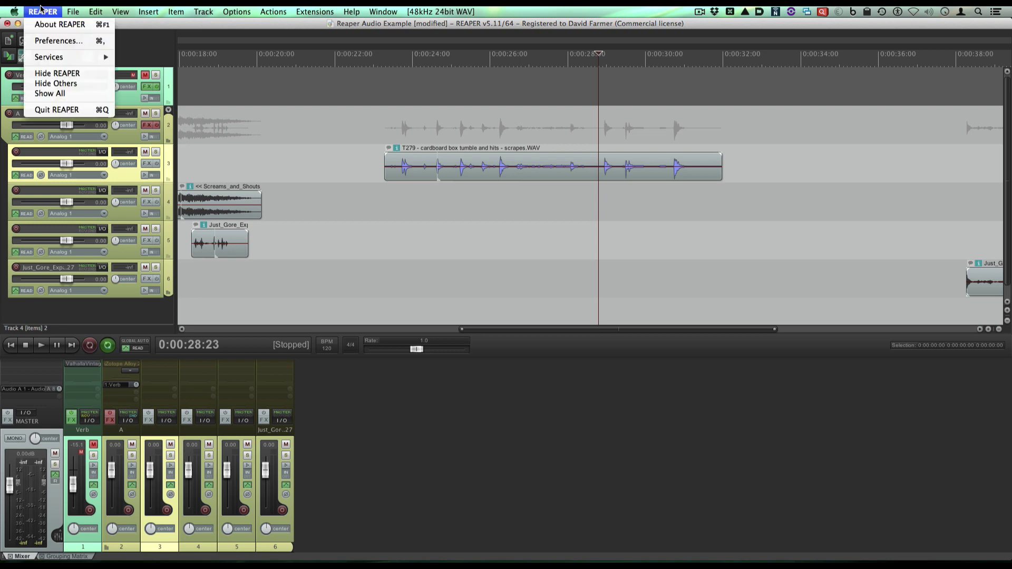
left_click(53, 41)
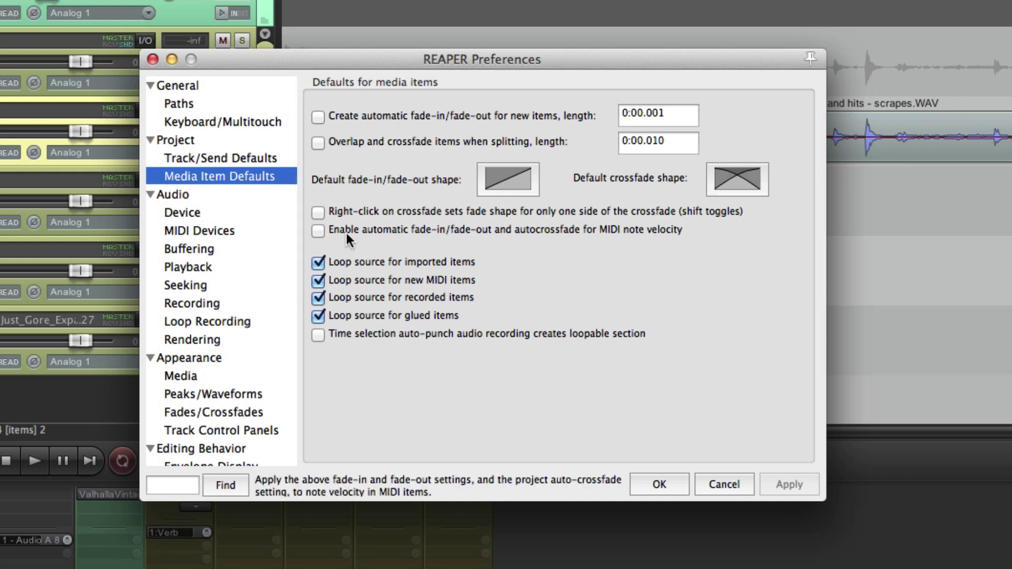
left_click(520, 180)
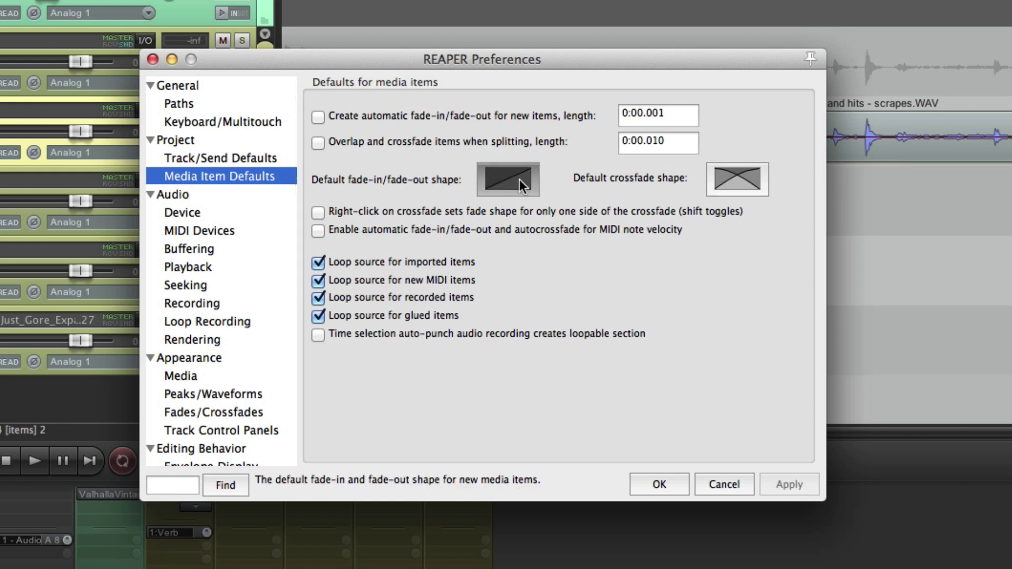
left_click(583, 193)
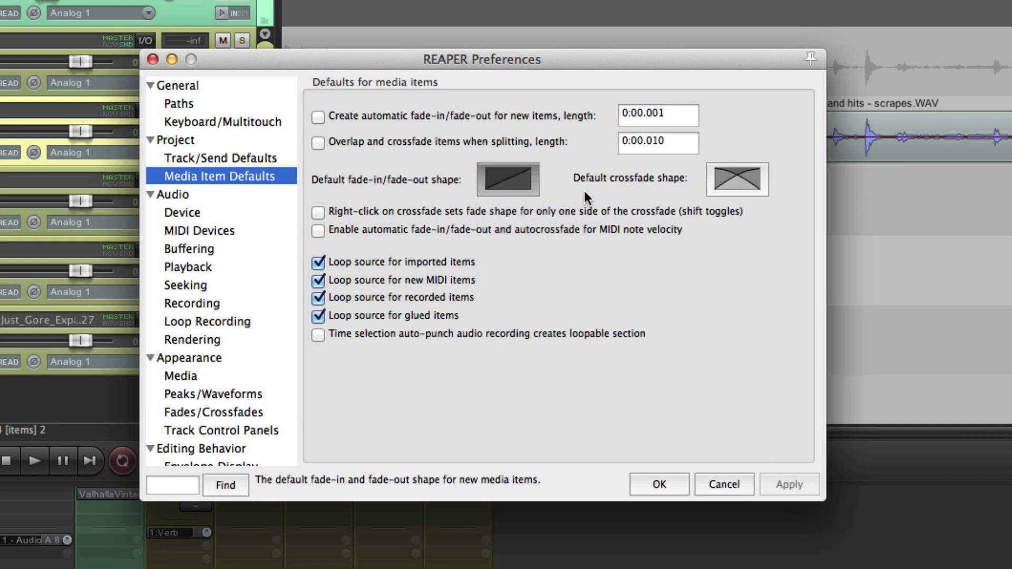
left_click(516, 179)
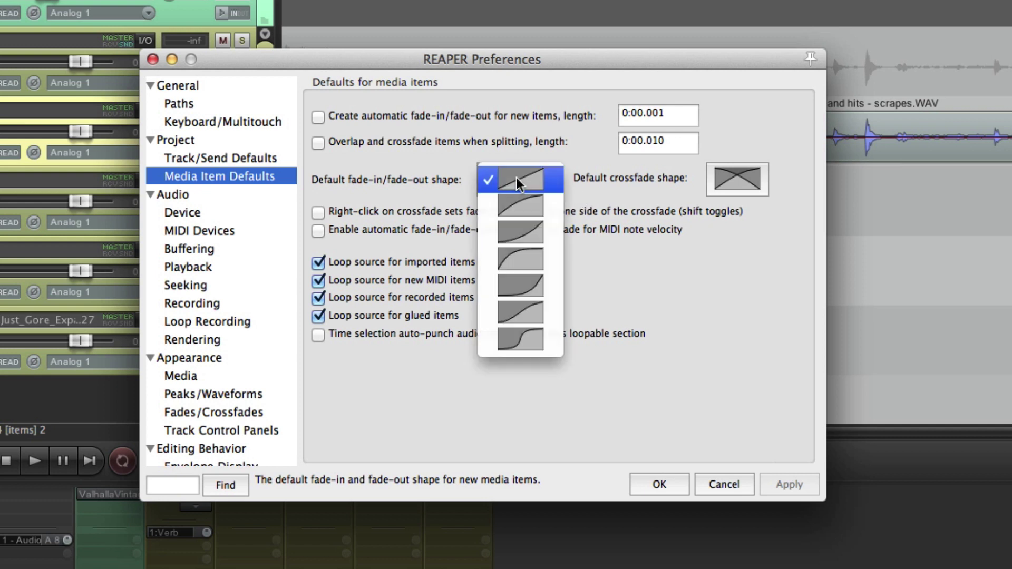
left_click(577, 188)
left_click(574, 185)
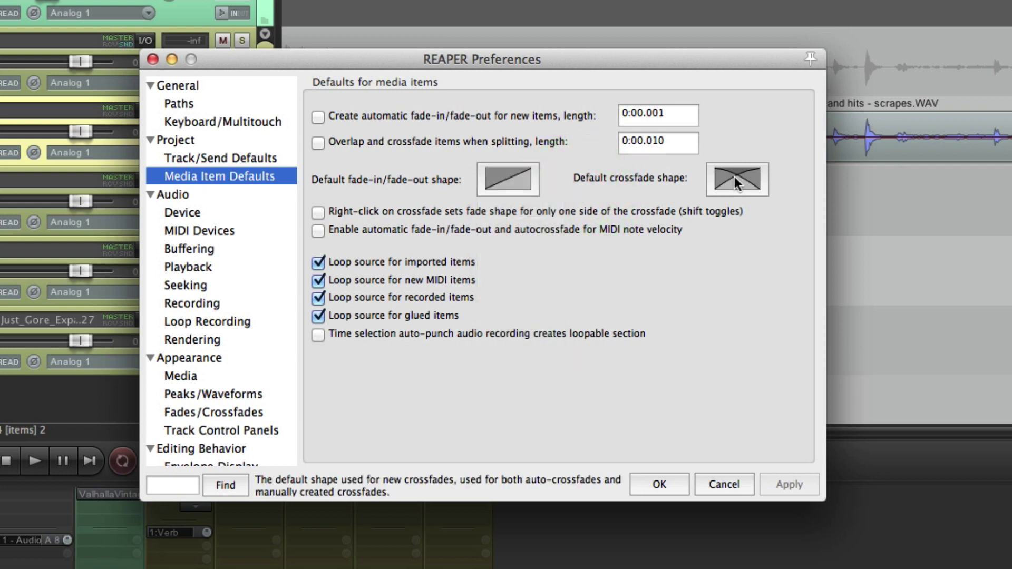
left_click(739, 182)
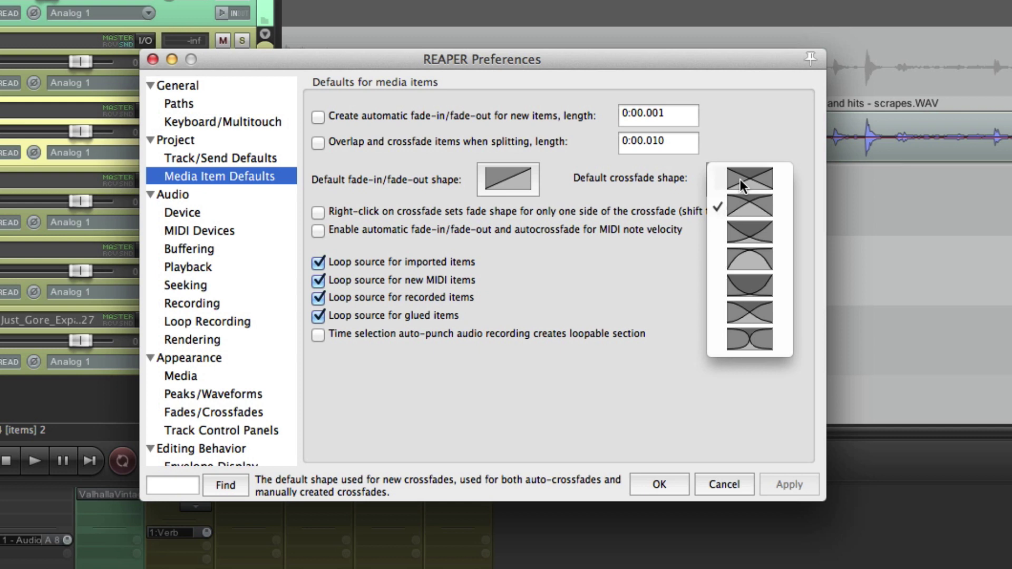
left_click(759, 128)
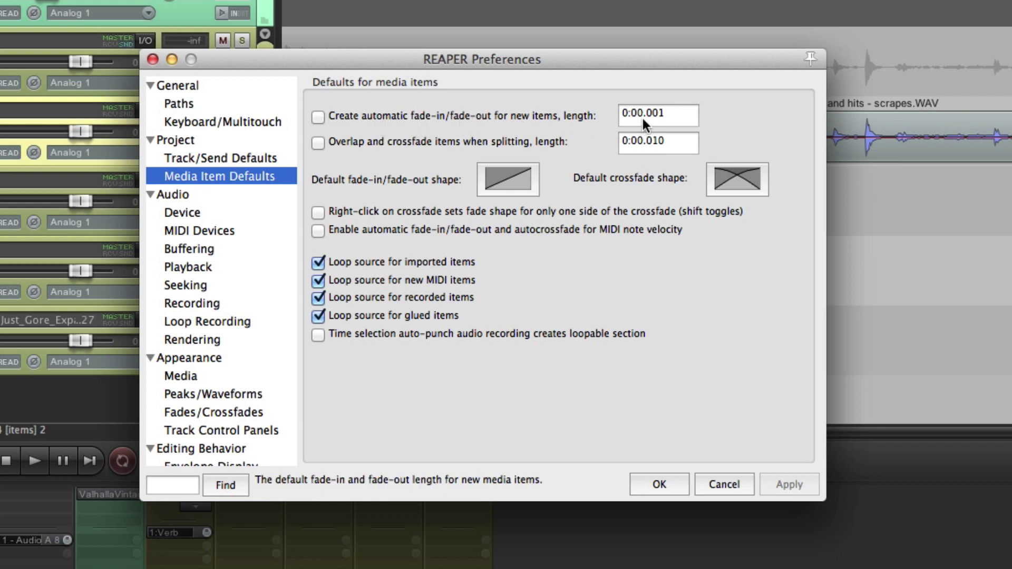
Step: Apply automatic fade-in/fade-out for new items, then split the cardboard box clip and widen the crossfade at the cut
left_click(318, 117)
left_click(785, 476)
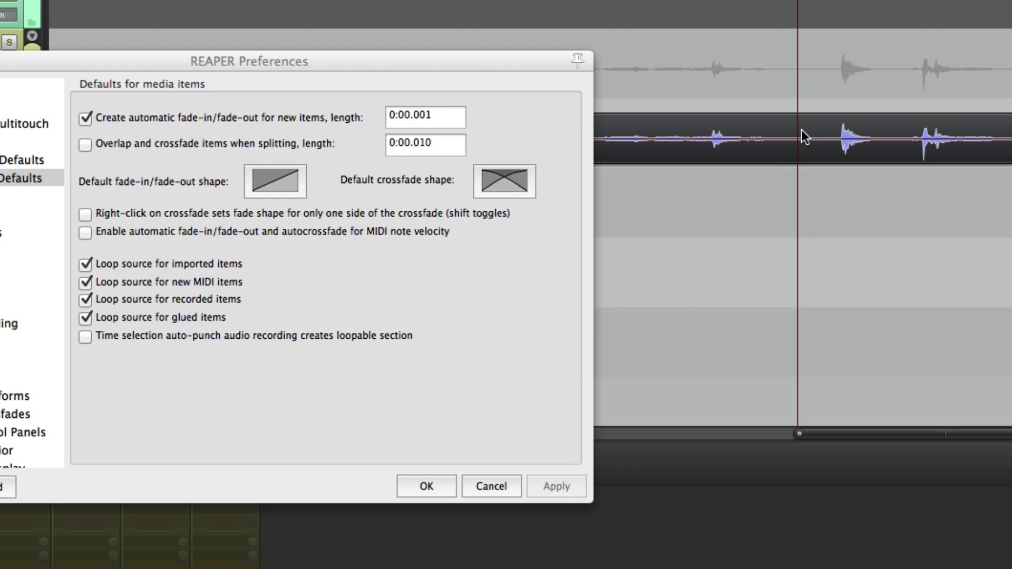
left_click(801, 129)
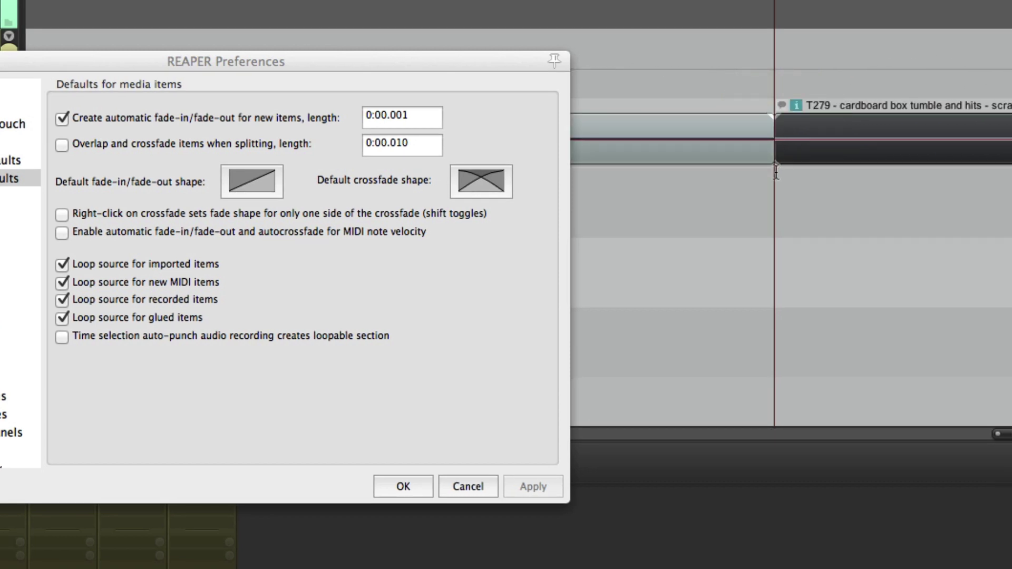
left_click_drag(779, 132, 777, 198)
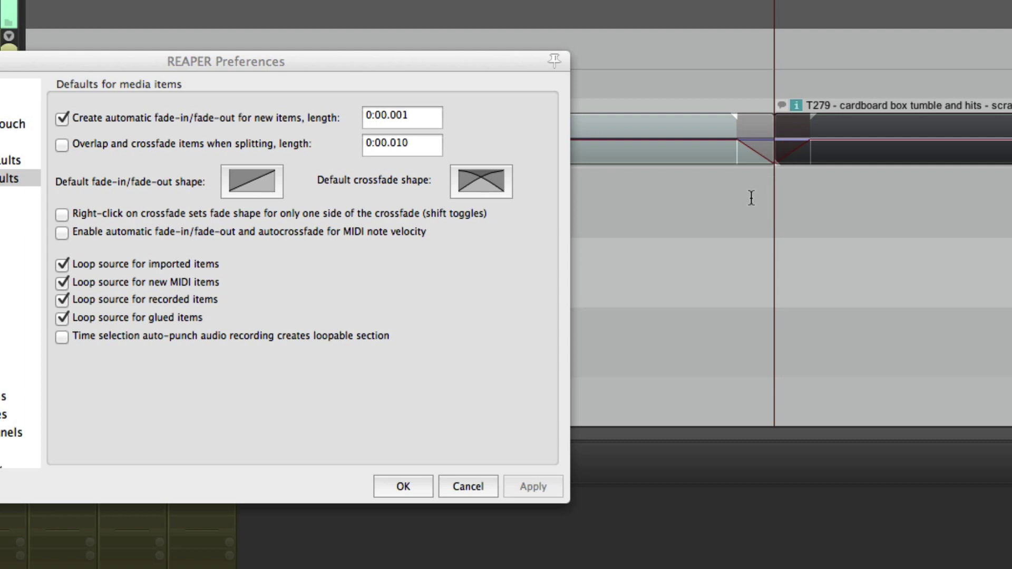
left_click(751, 197)
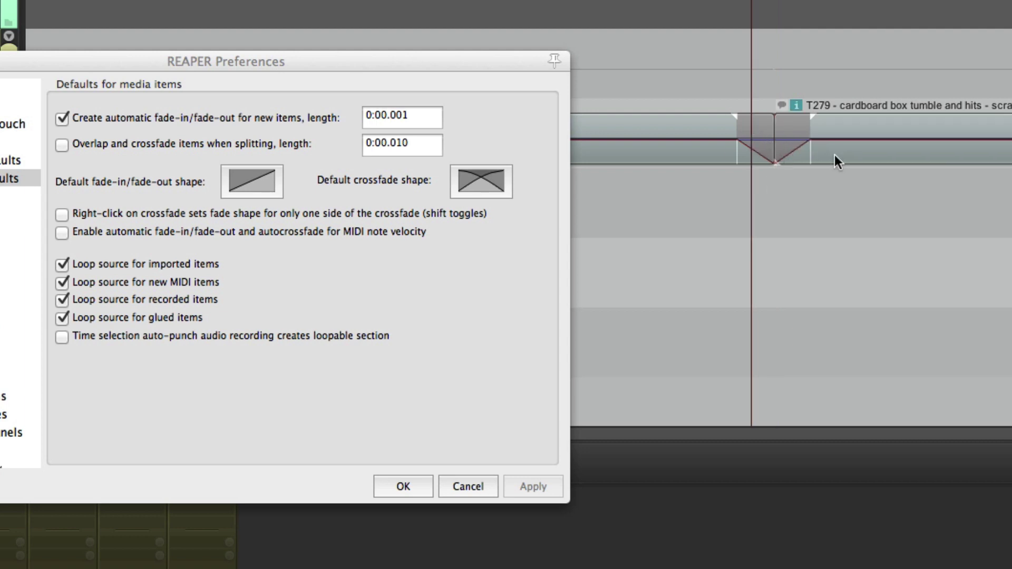
left_click(846, 139)
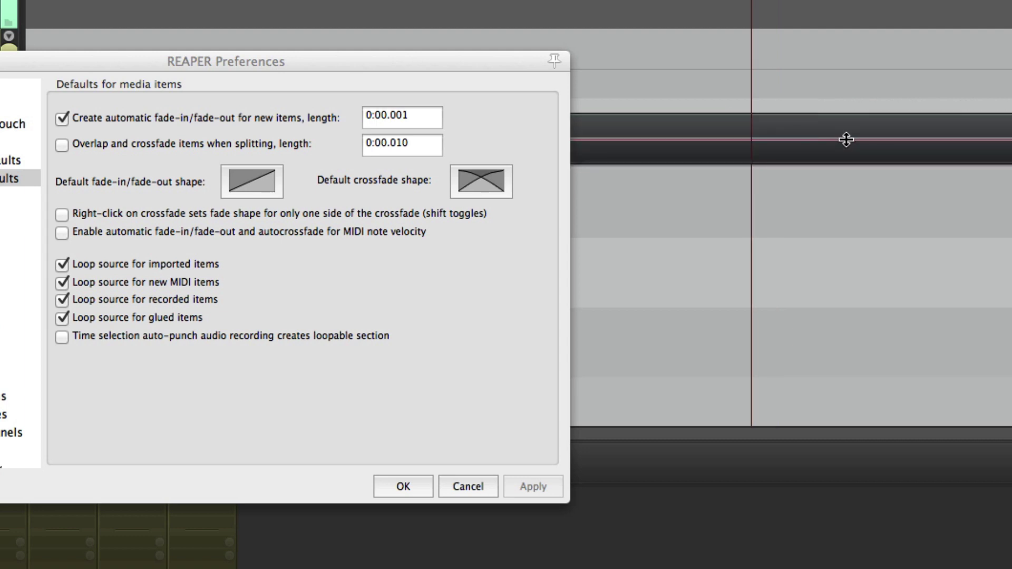
Step: Apply automatic fades switched off, undo back to the plain split clip, and close Preferences with OK
left_click(62, 118)
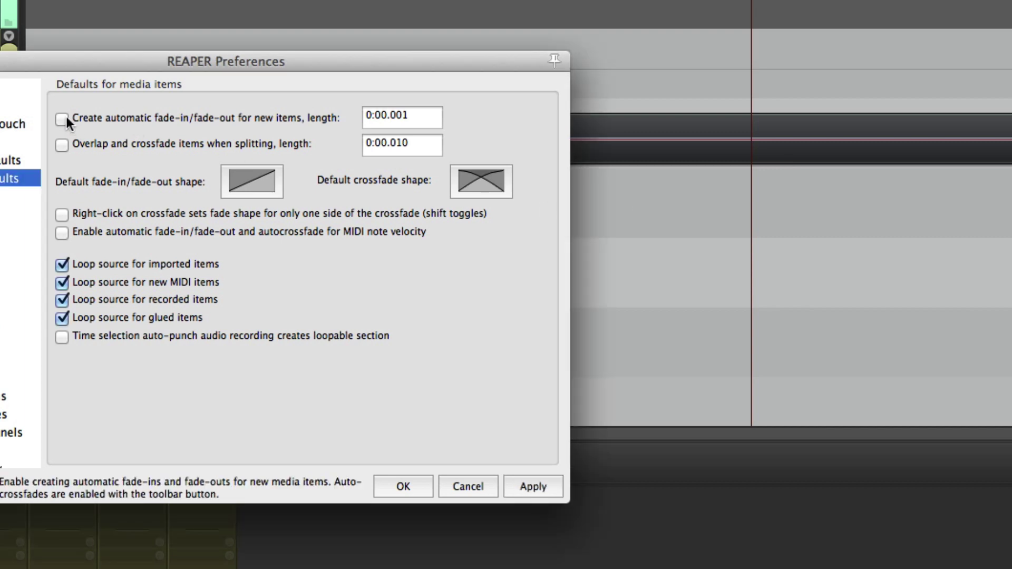
left_click(536, 485)
left_click(742, 148)
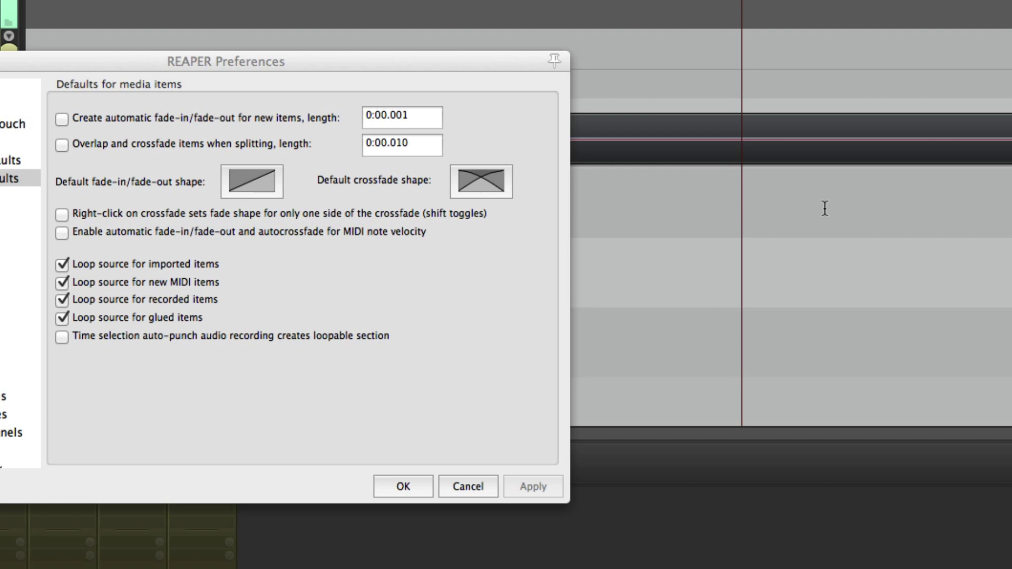
key("ctrl+z")
left_click(719, 181)
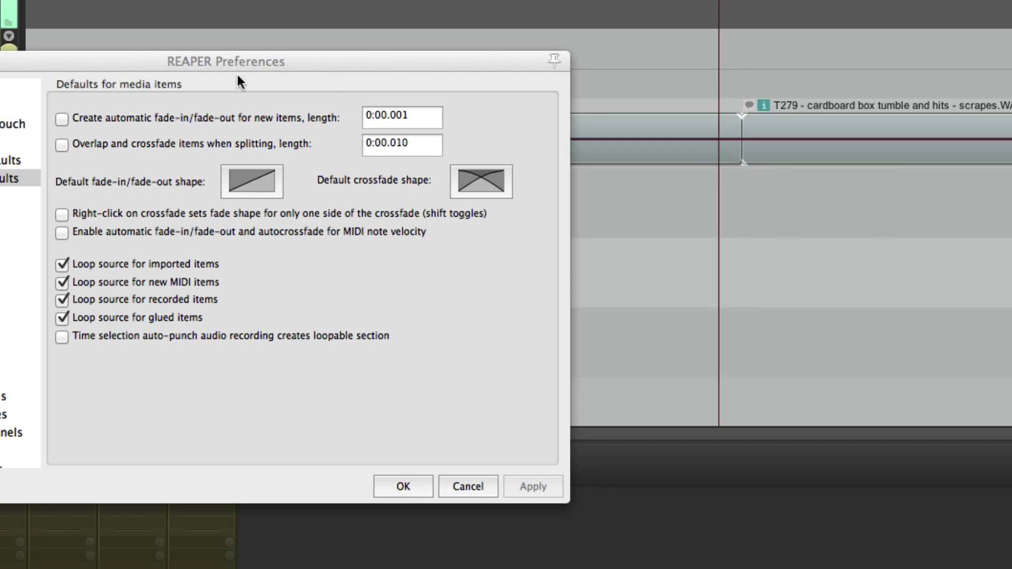
left_click(497, 304)
left_click(404, 485)
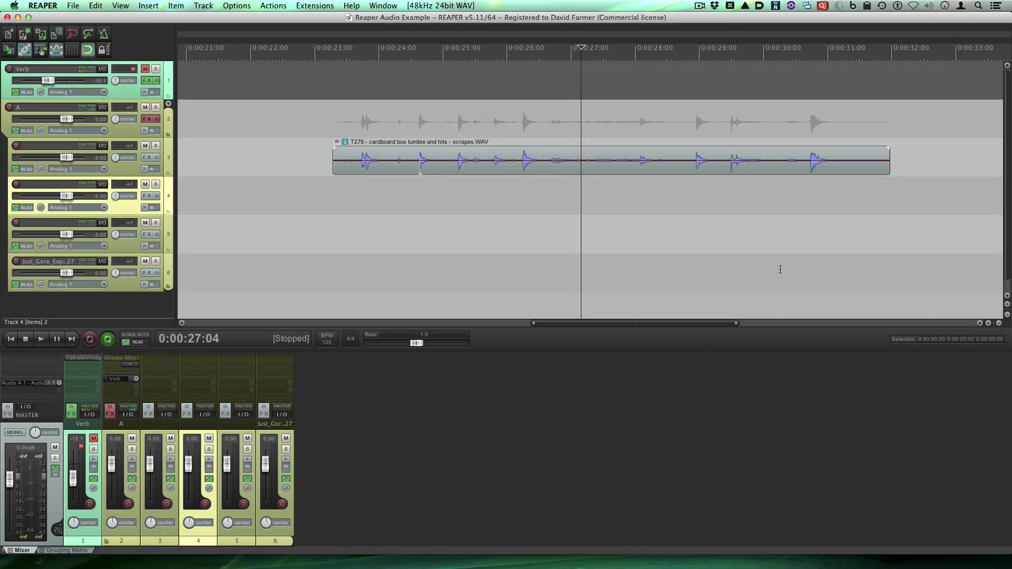
Step: Enable auto-crossfade for overlapping items and split the cardboard box clip at the edit point
left_click(639, 272)
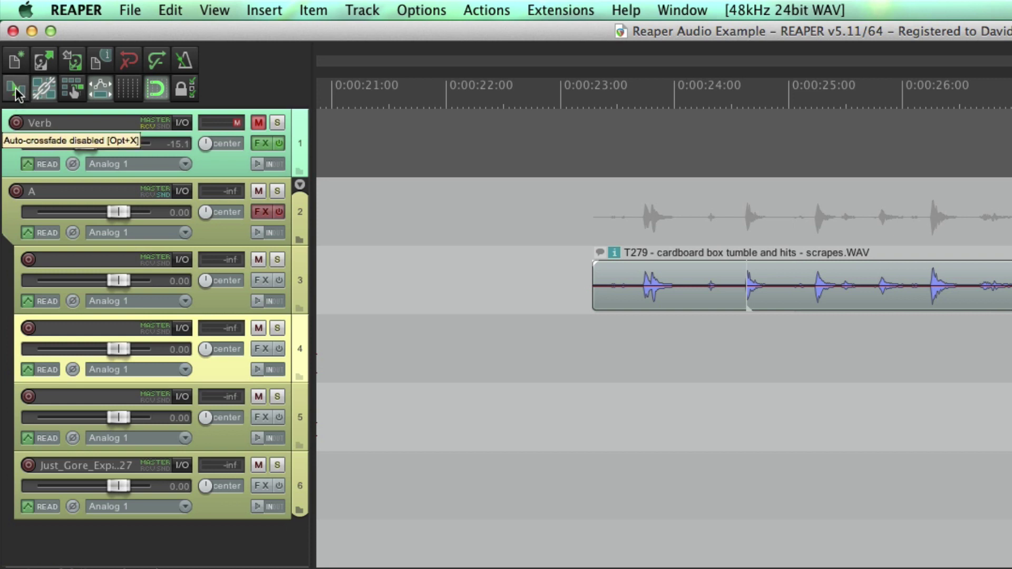
left_click(16, 92)
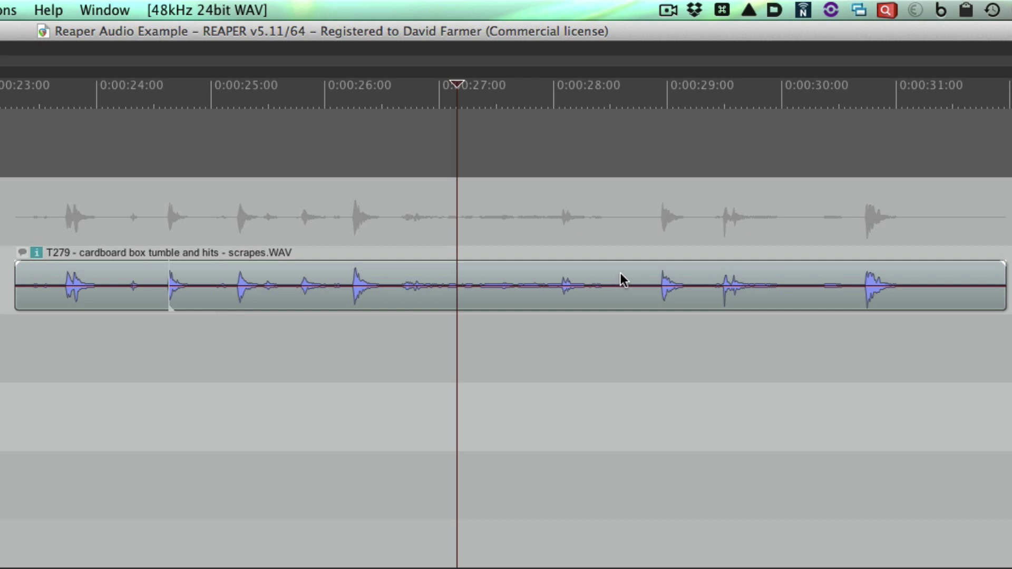
left_click(625, 276)
key("s")
left_click(689, 287)
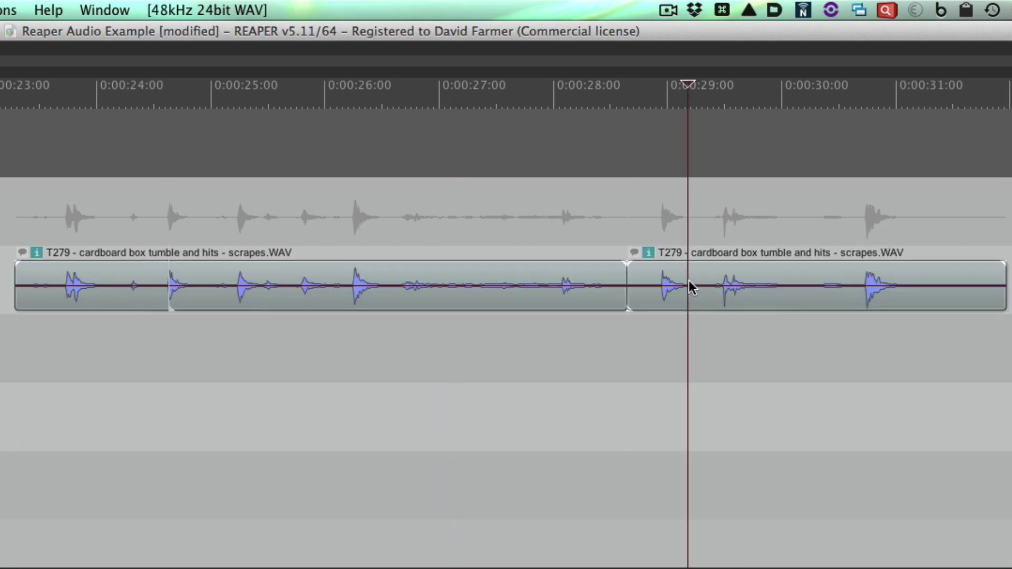
Step: Move the right half away, overlap it onto the left near 0:00:28, then pull it off the crossfade
left_click_drag(680, 282, 759, 277)
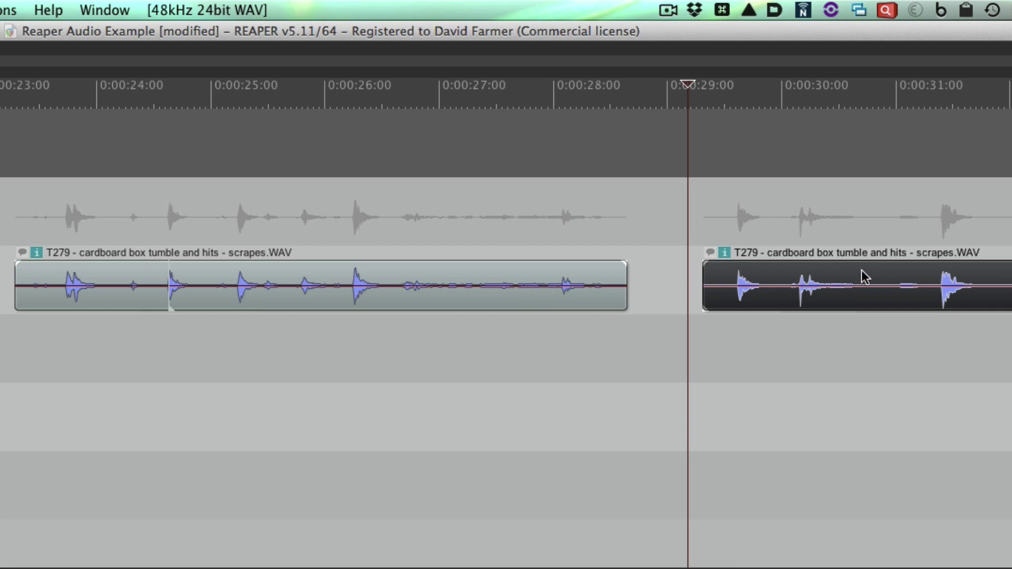
left_click_drag(861, 275, 671, 285)
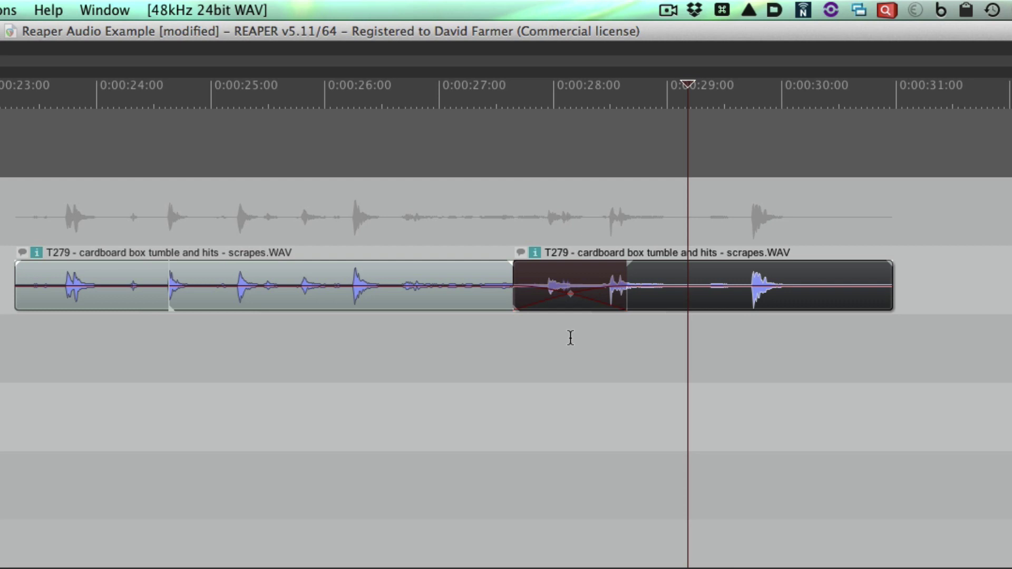
left_click(570, 339)
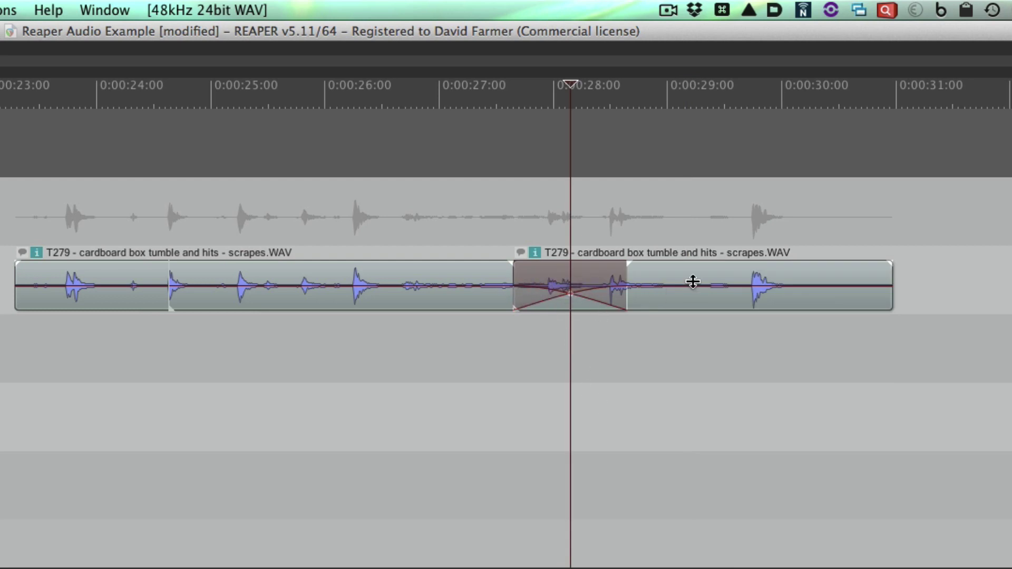
left_click_drag(792, 286, 928, 282)
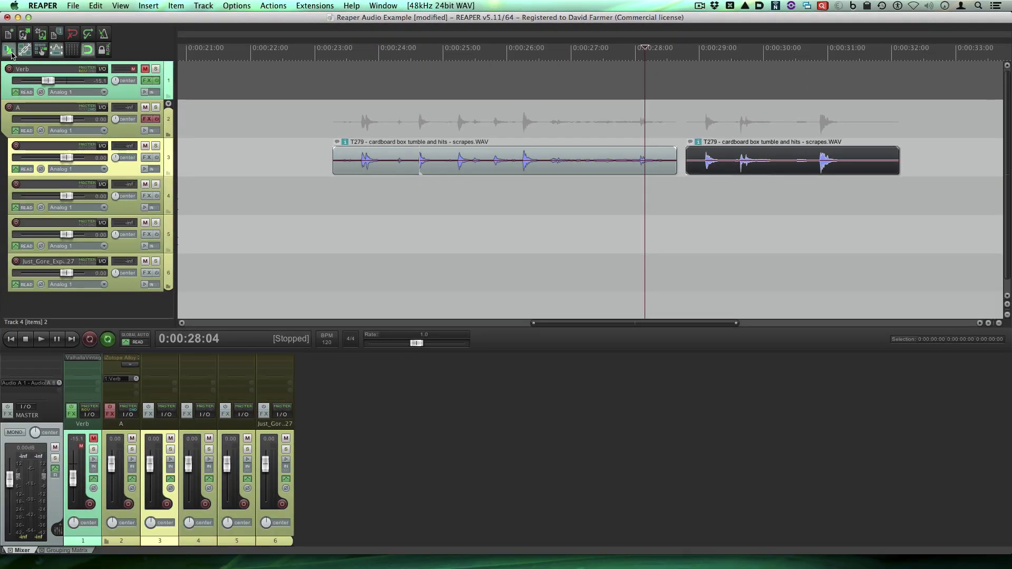
Step: Turn off auto-crossfade, overlap the right half onto the left to test, then move it back apart
left_click(11, 54)
left_click(681, 195)
left_click_drag(787, 155, 721, 156)
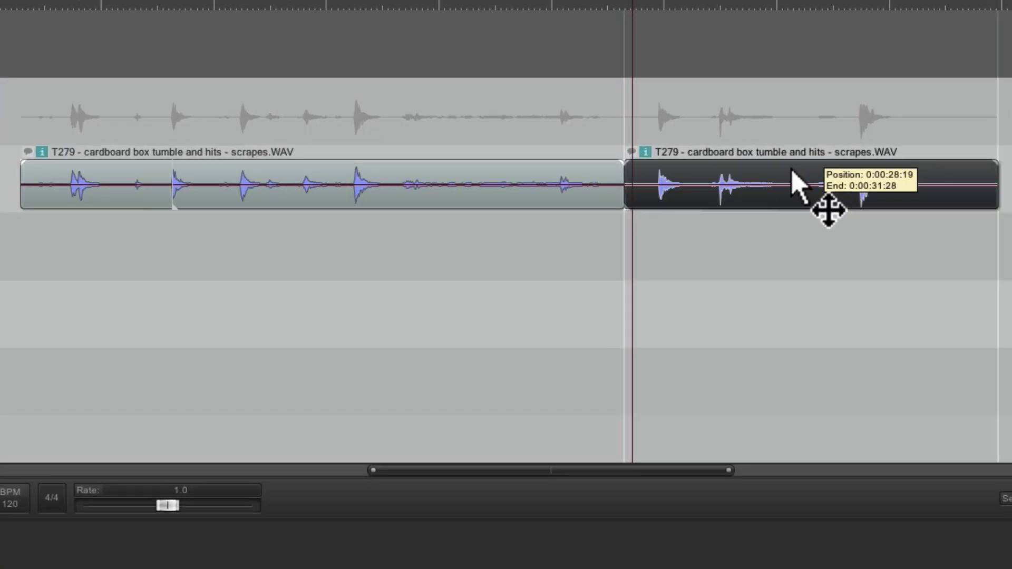
left_click(571, 253)
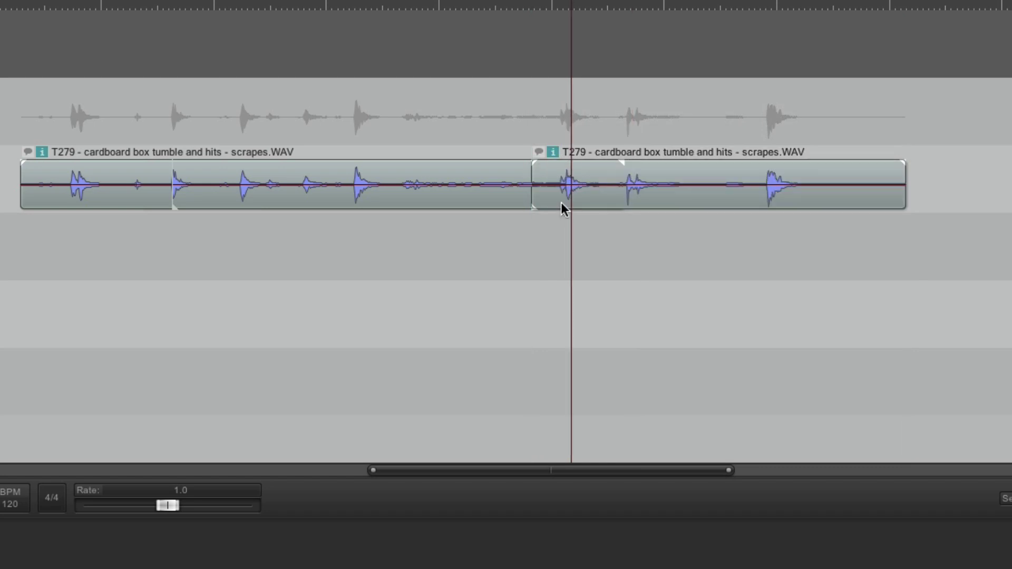
left_click_drag(647, 170, 730, 185)
left_click(716, 242)
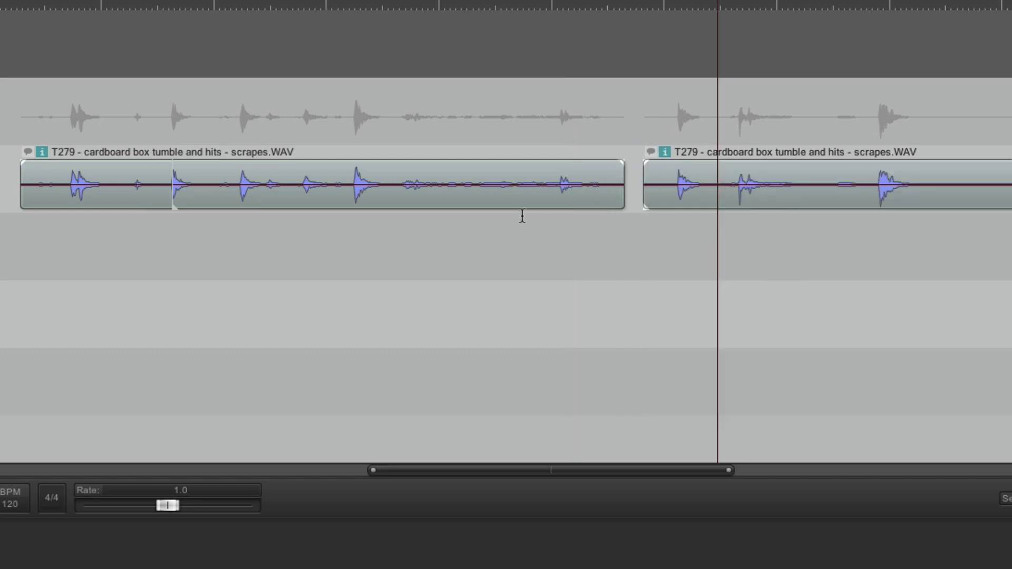
Step: Trim the left clip to end at the edit cursor and bring the right clip back toward it
left_click(399, 176)
key("alt+]")
left_click(359, 230)
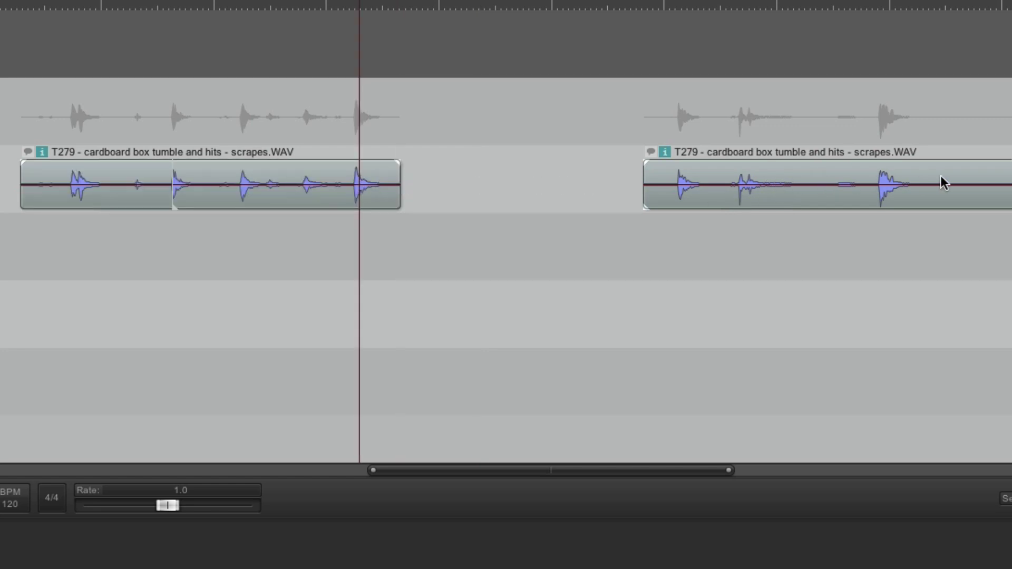
left_click(920, 180)
key("semicolon")
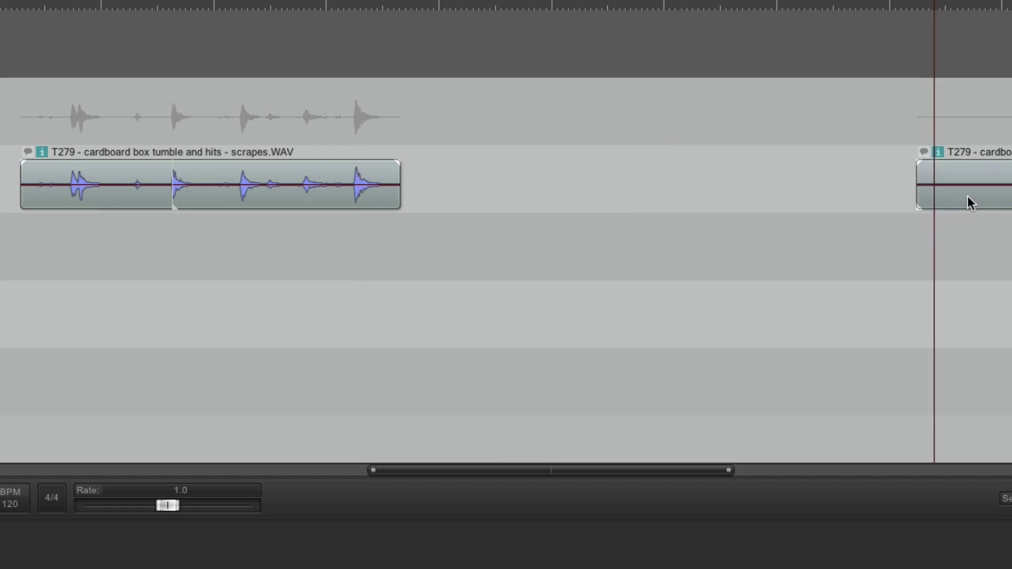
left_click_drag(965, 185, 452, 185)
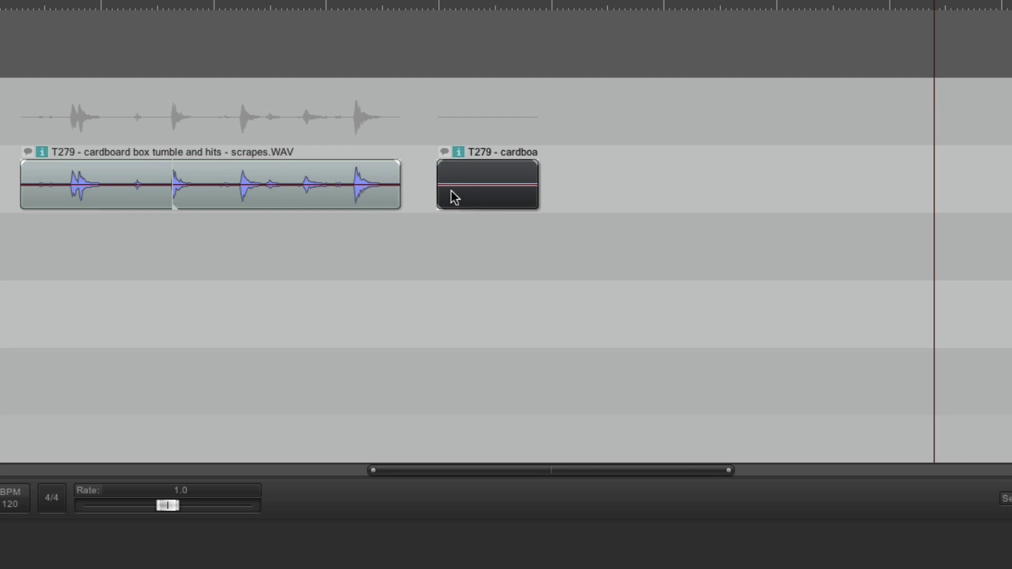
Step: Overlap the short piece onto the left clip's end so a crossfade spans the overlap
mouse_move(508, 174)
left_mouse_down()
mouse_move(413, 178)
mouse_move(498, 176)
left_mouse_up()
left_click(329, 232)
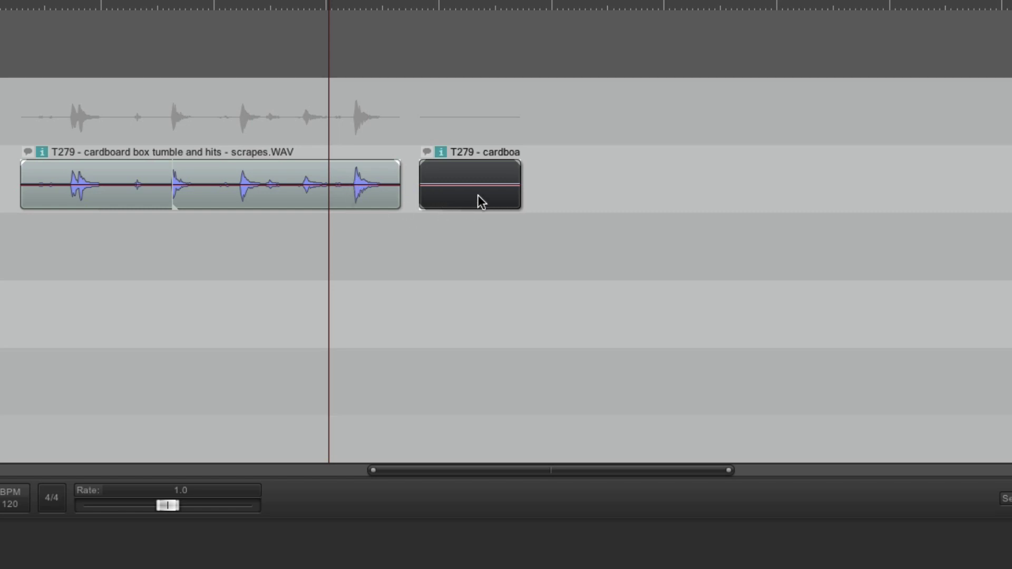
mouse_move(485, 178)
left_mouse_down()
mouse_move(406, 179)
mouse_move(517, 179)
mouse_move(500, 182)
left_mouse_up()
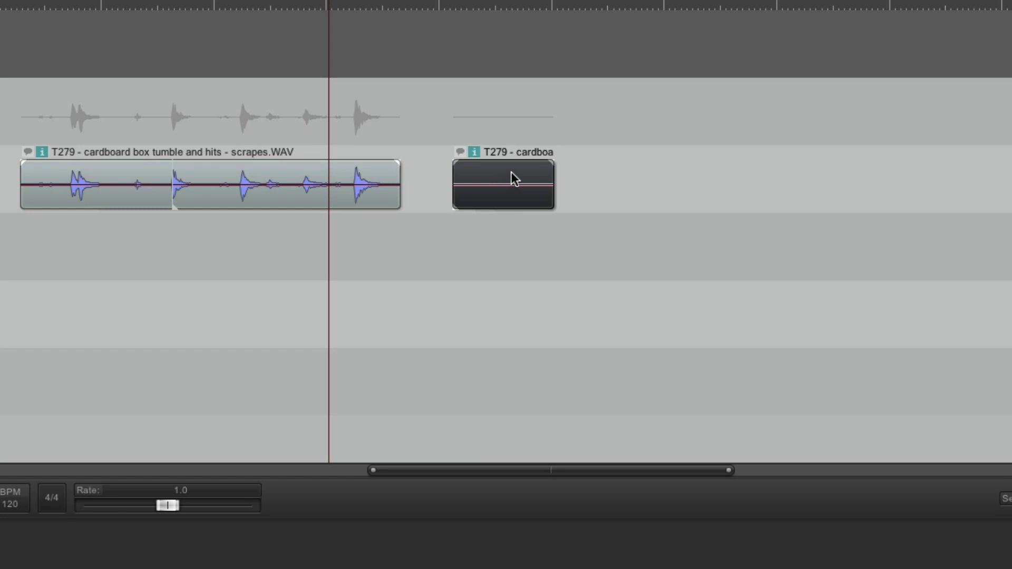
left_click_drag(511, 176, 491, 207)
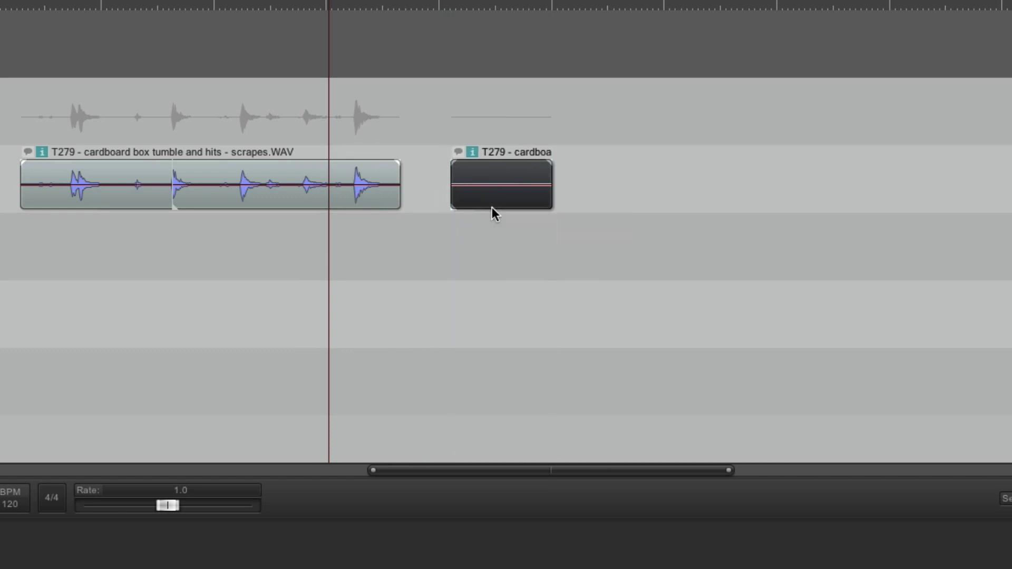
left_click_drag(501, 172, 530, 175)
left_click(304, 268)
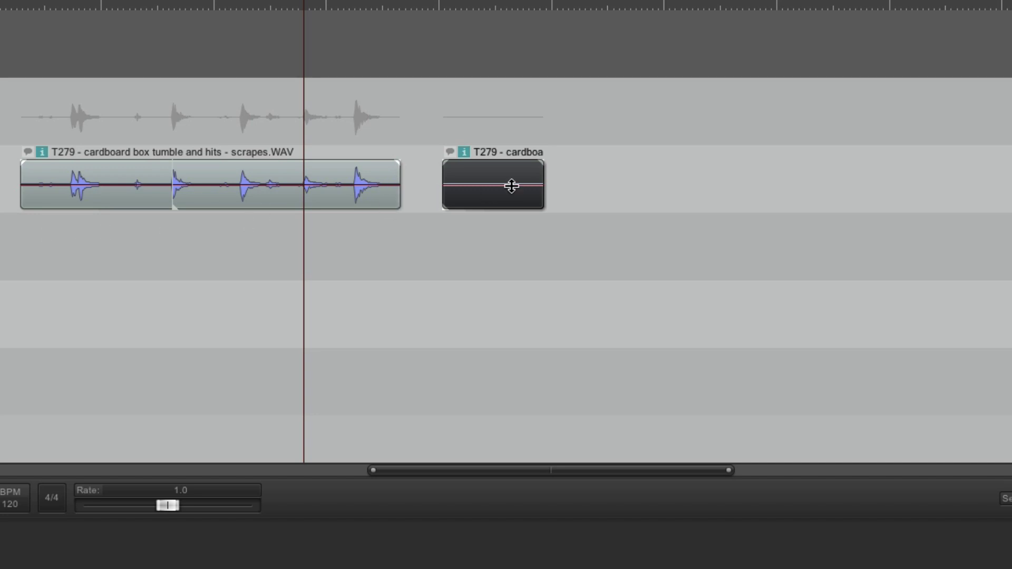
left_click_drag(509, 175, 421, 175)
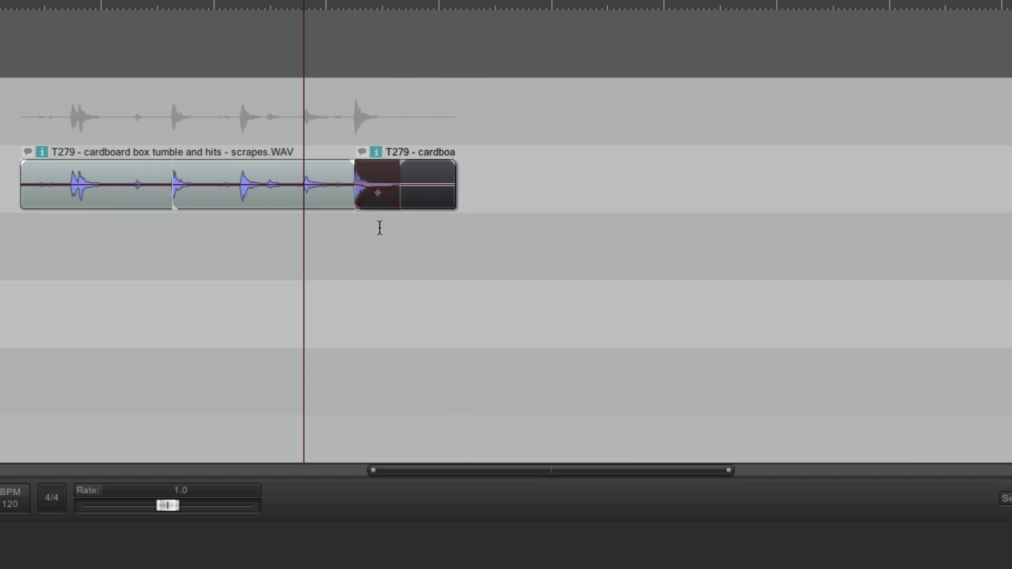
left_click(370, 244)
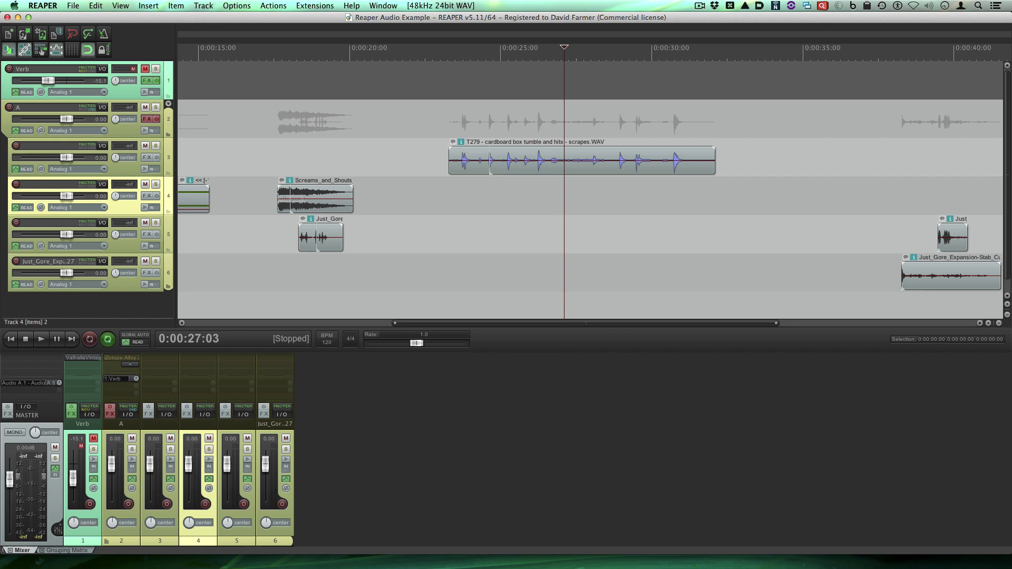
left_click(765, 323)
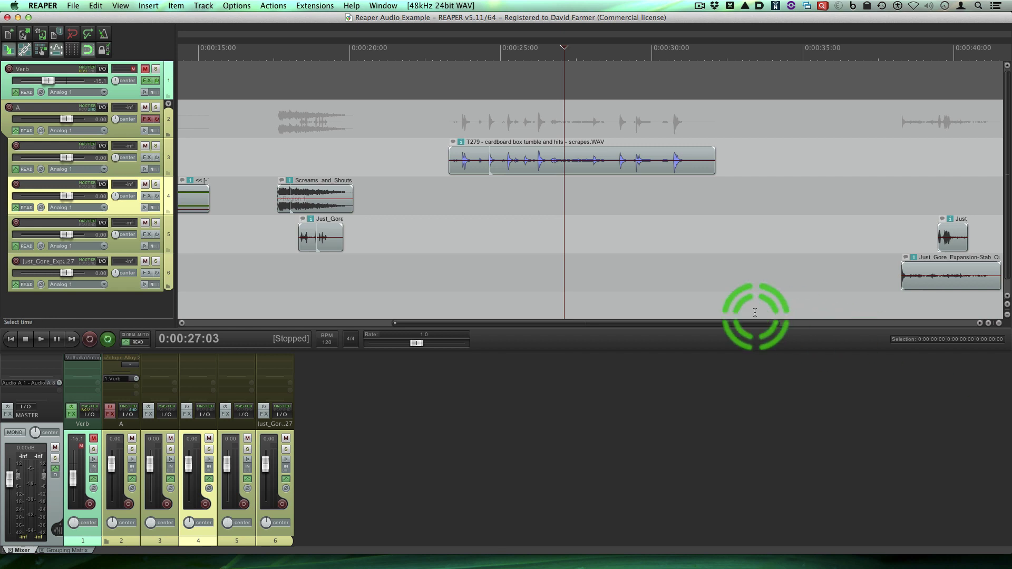
left_click(288, 6)
left_click(289, 20)
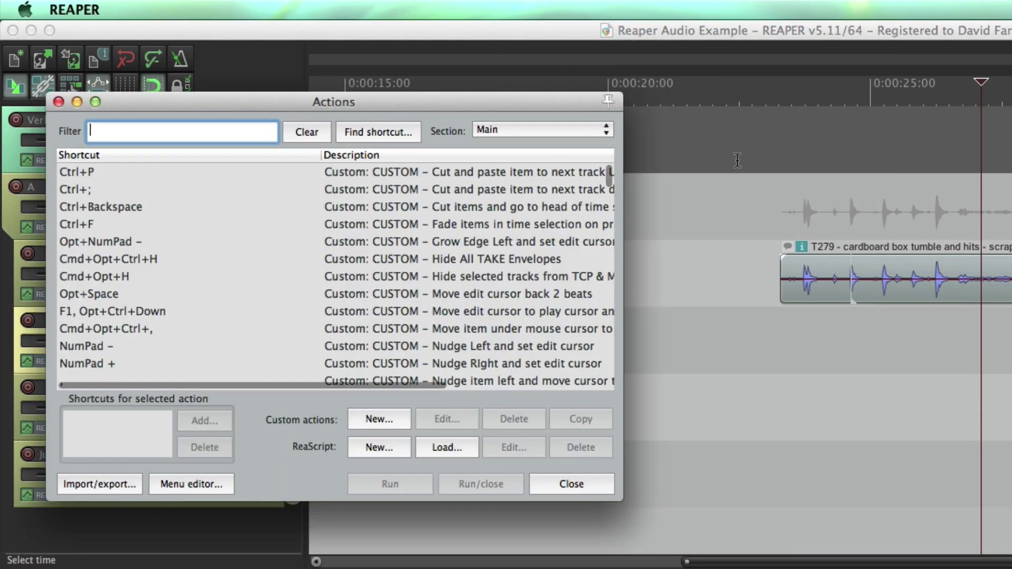
left_click(382, 131)
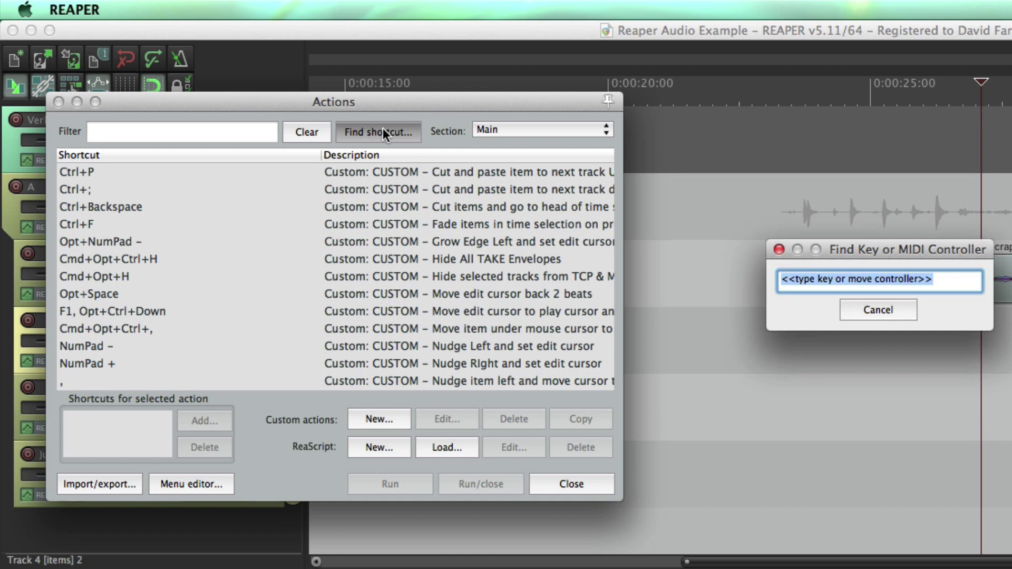
key("d")
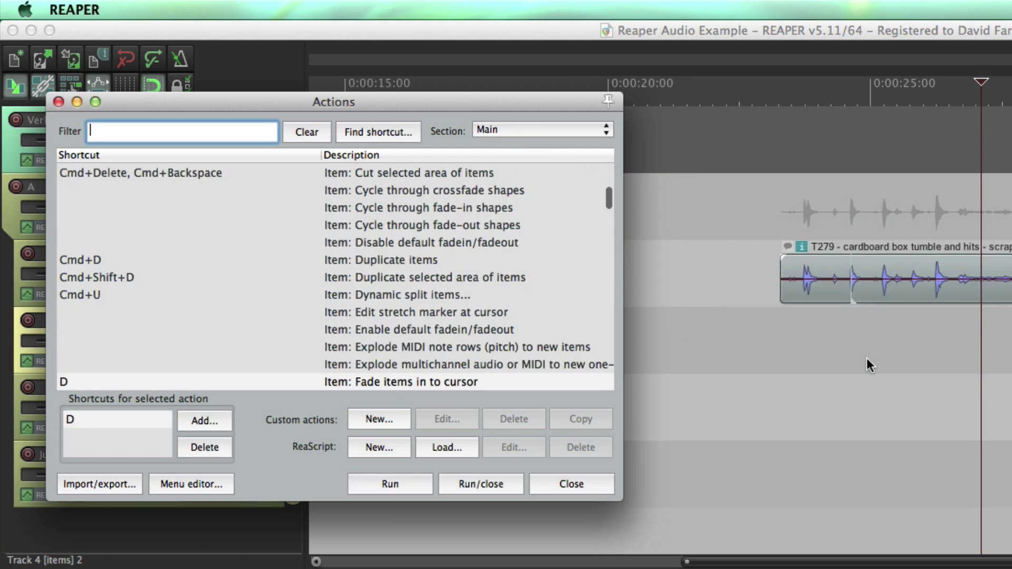
left_click(480, 379)
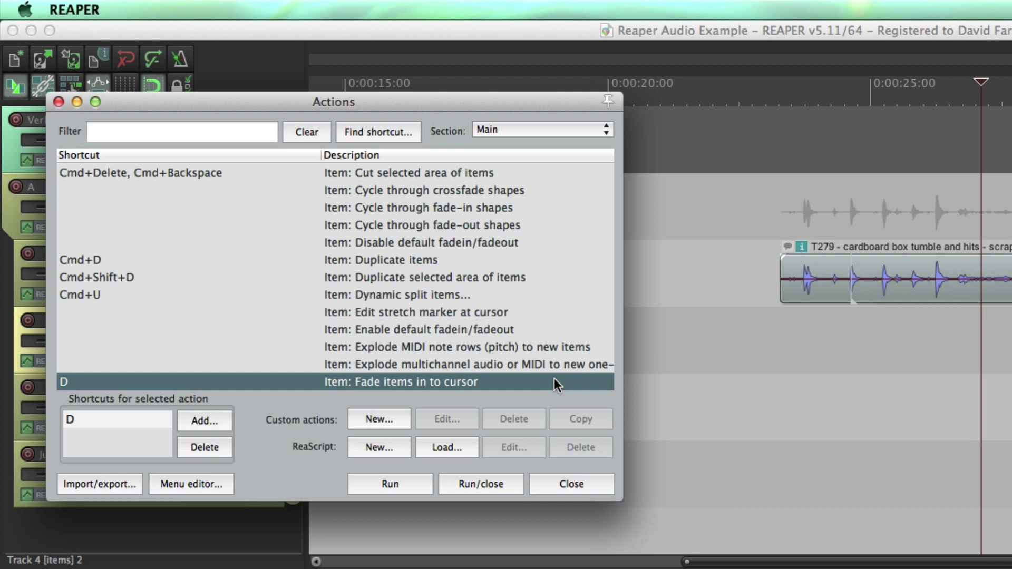
left_click(390, 132)
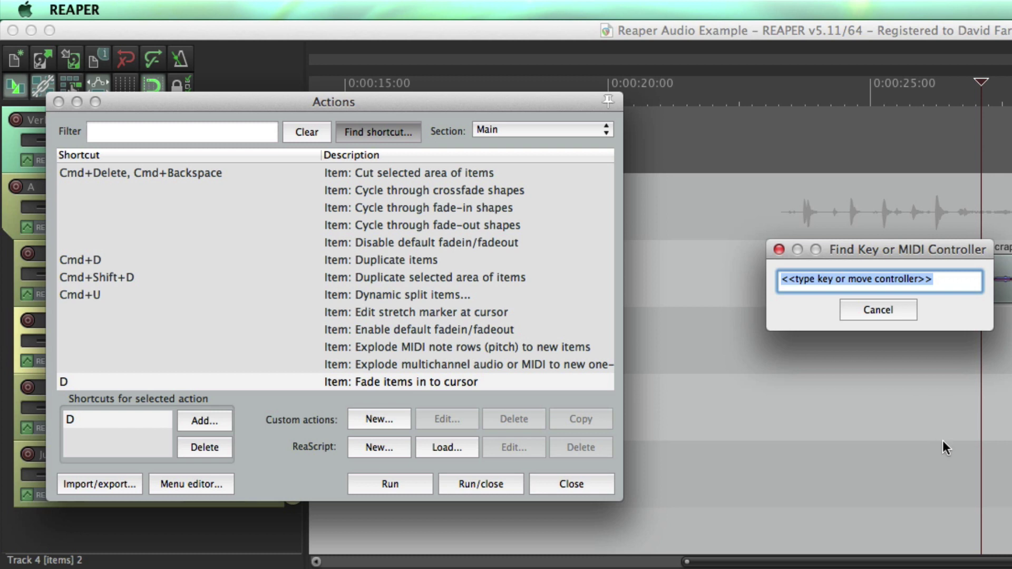
key("g")
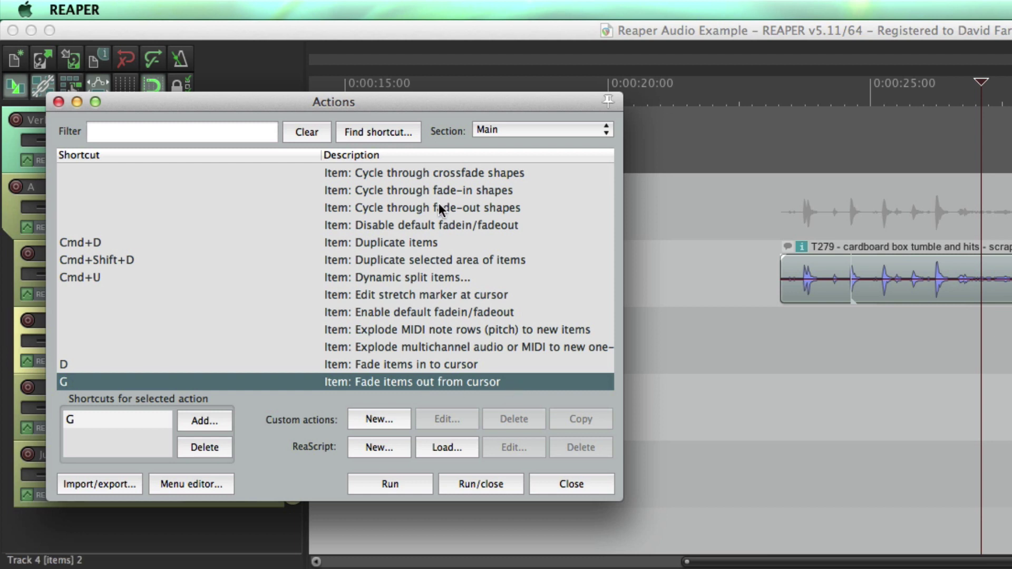
left_click(384, 131)
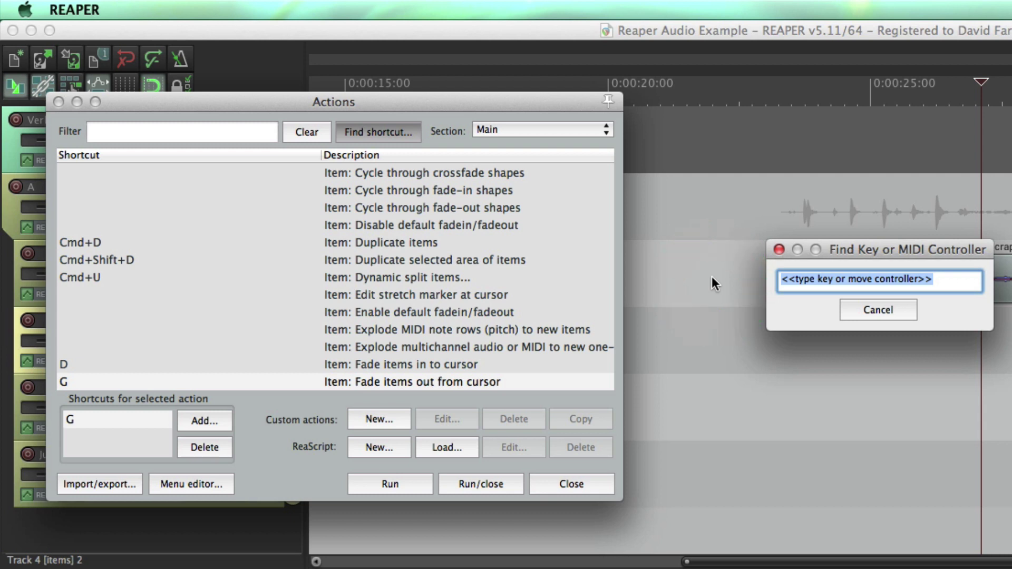
key("f")
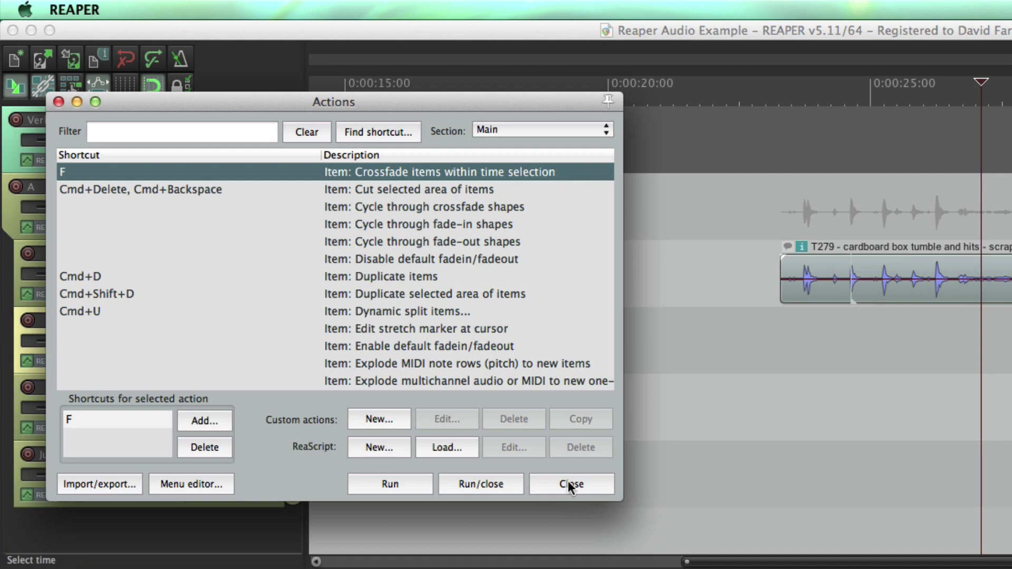
Step: Give the cardboard box clip a fade-in ending at the marked point
left_click(569, 484)
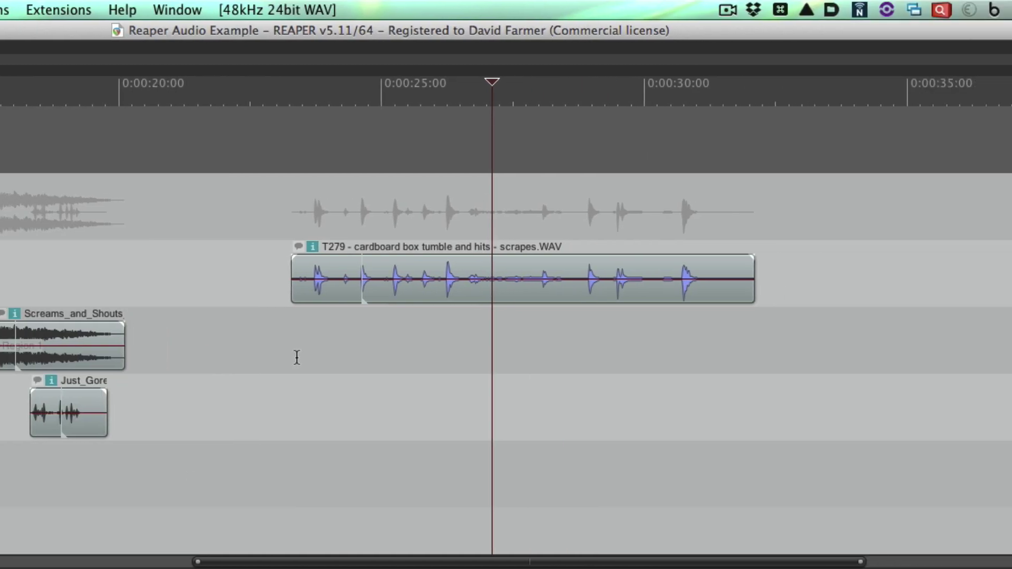
left_click(786, 355)
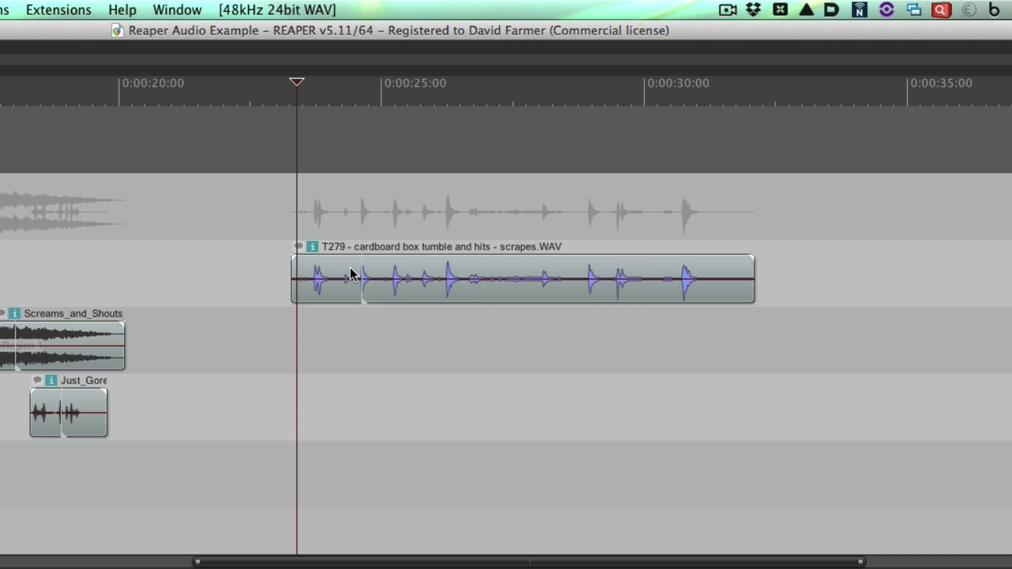
left_click(348, 279)
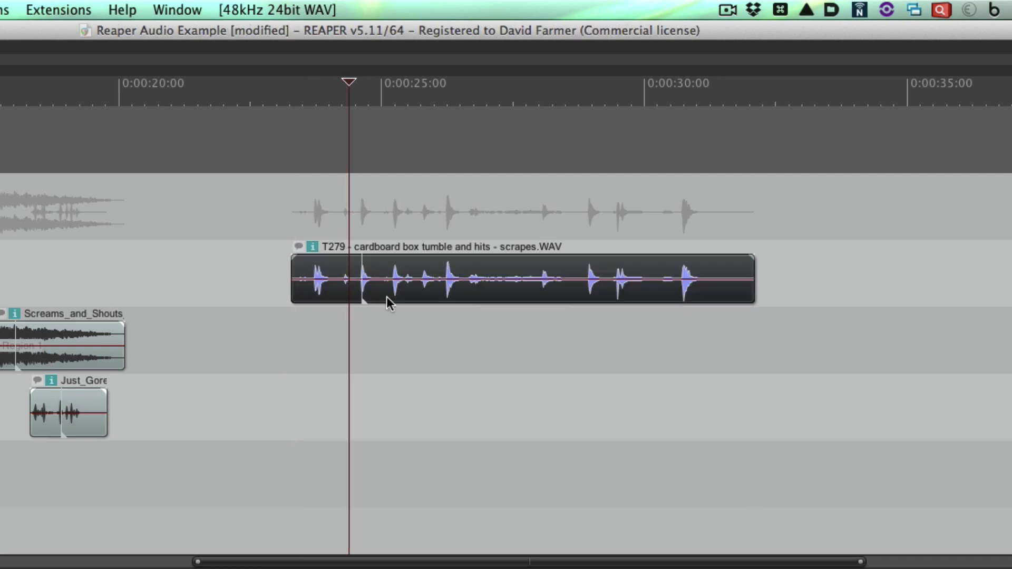
left_click(357, 271)
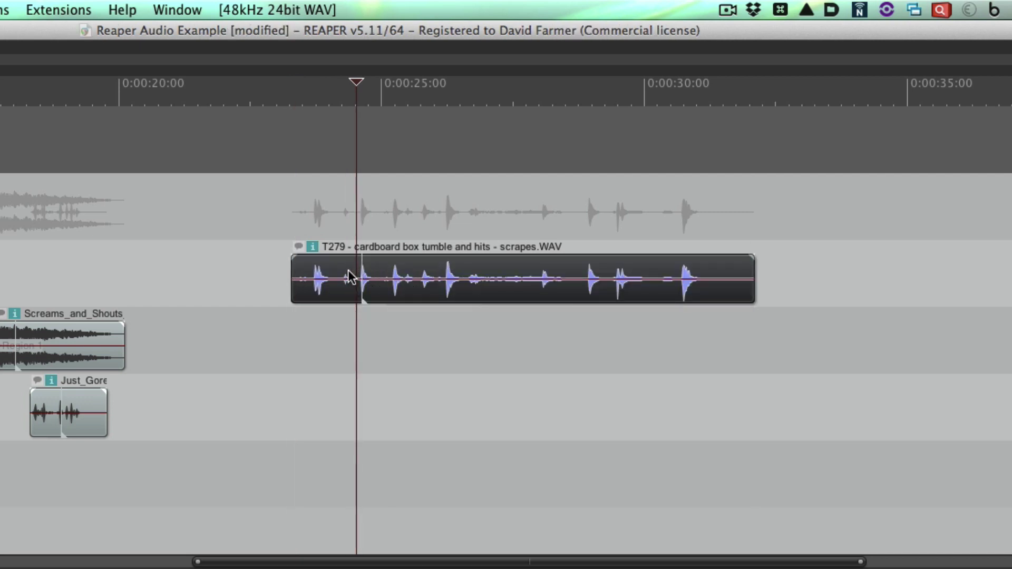
key("ctrl+shift+i")
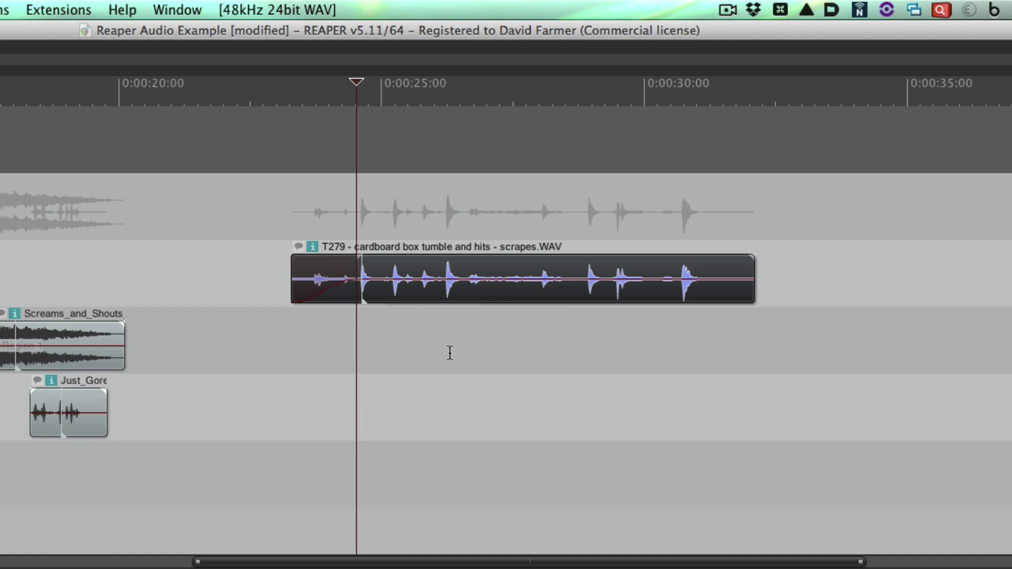
left_click(416, 354)
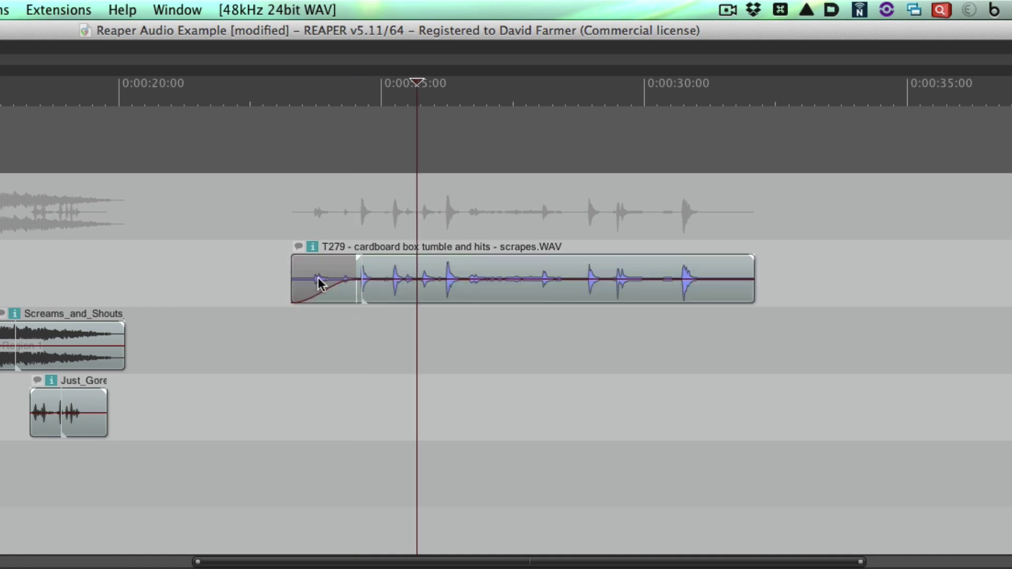
Step: Fade out the clip from the marked point to its end
left_click(695, 279)
key("ctrl+shift+o")
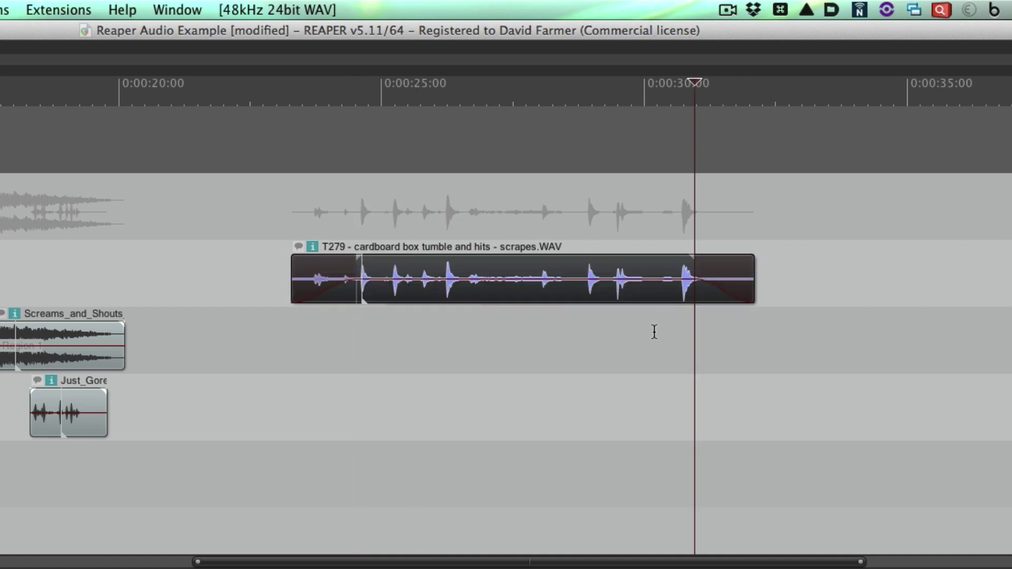
left_click(653, 333)
Step: Split the clip a little before 0:00:30 and slide the second piece left to overlap the first
left_click(573, 266)
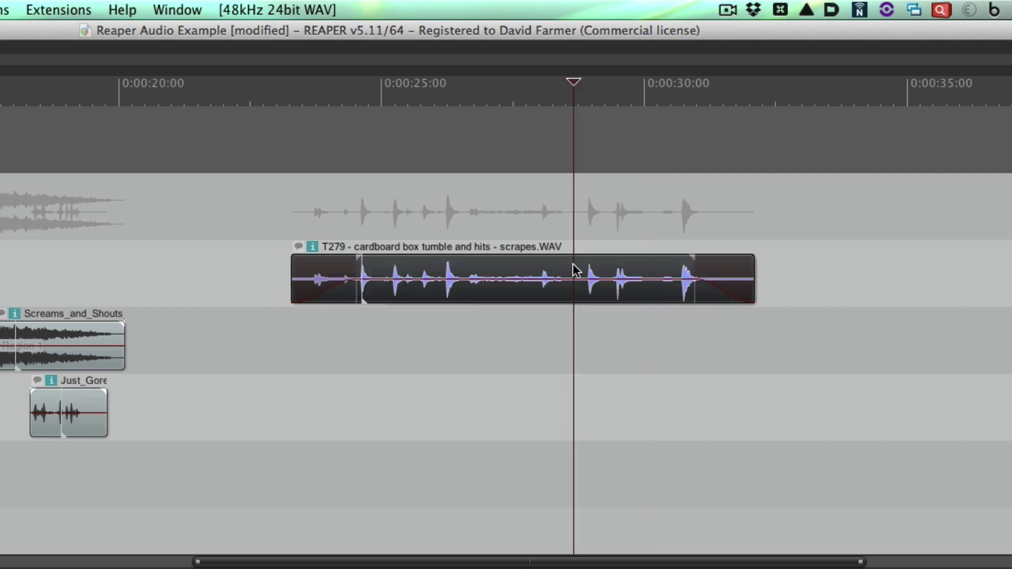
key("s")
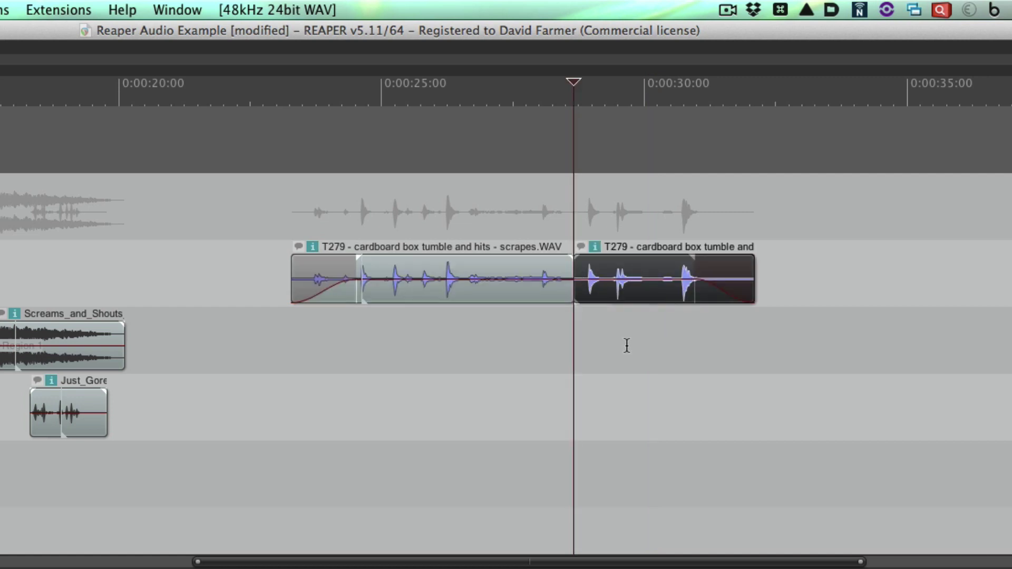
left_click(610, 378)
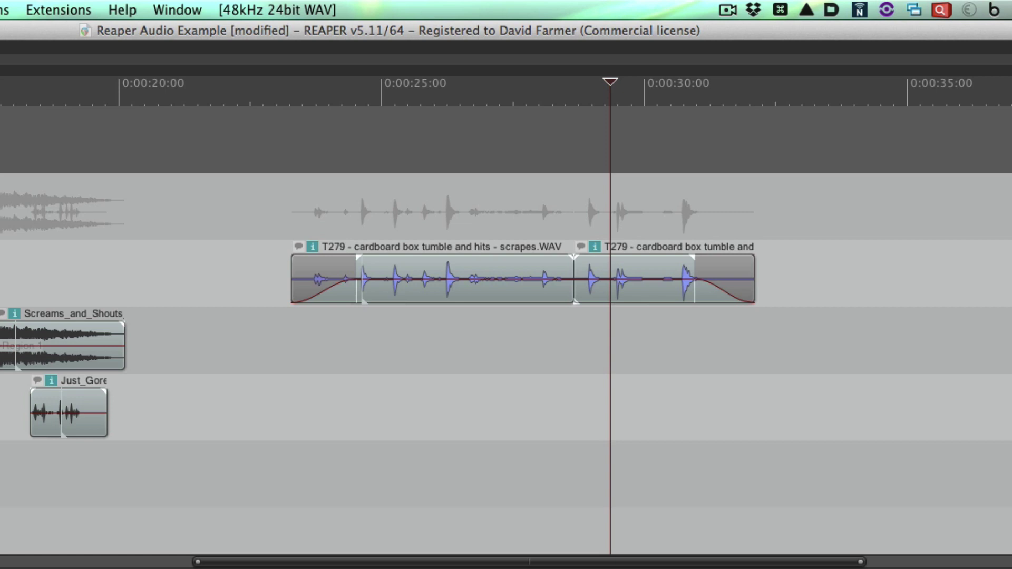
left_click(450, 356)
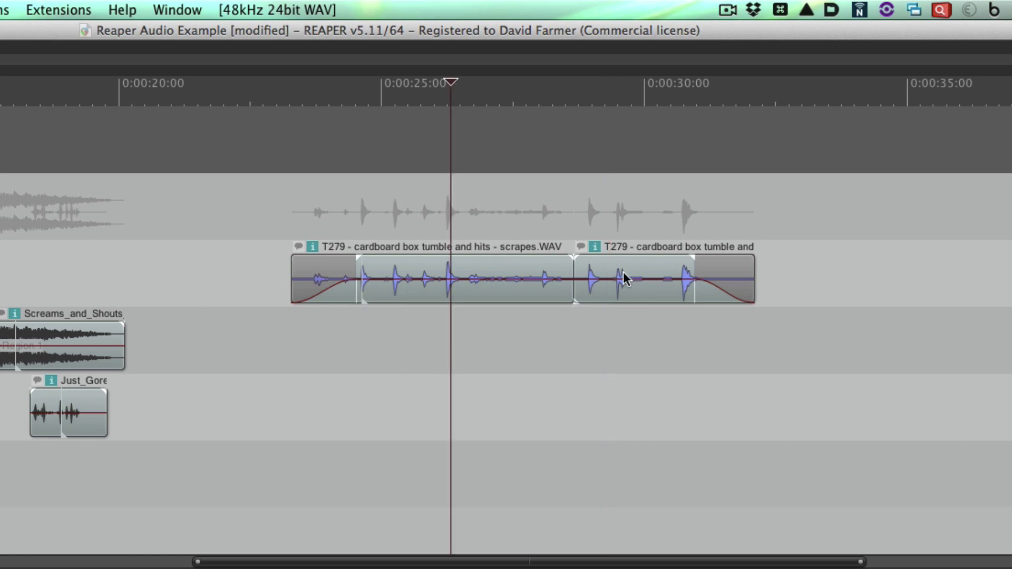
left_click_drag(644, 267, 605, 272)
Step: Time-select the overlap and crossfade both pieces across it, spanning roughly 0:00:27 to 0:00:28
left_click(552, 314)
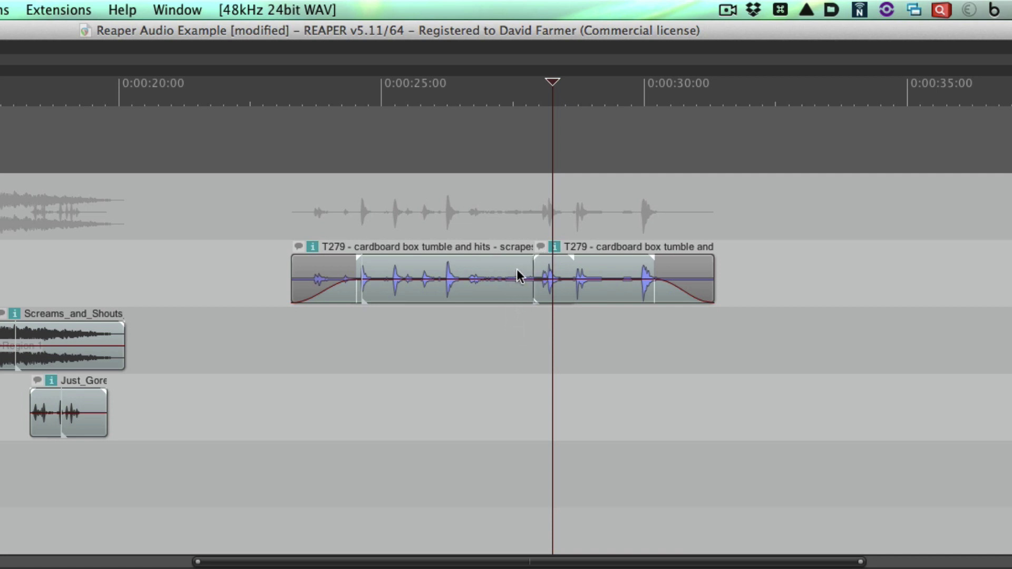
left_click_drag(504, 316, 566, 312)
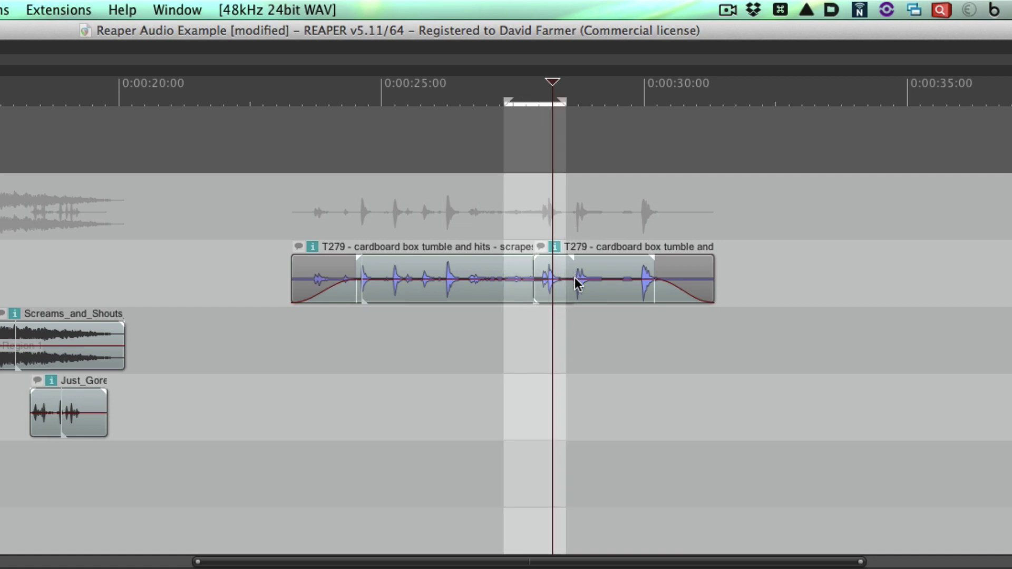
left_click(505, 266)
left_click_drag(548, 279, 547, 302)
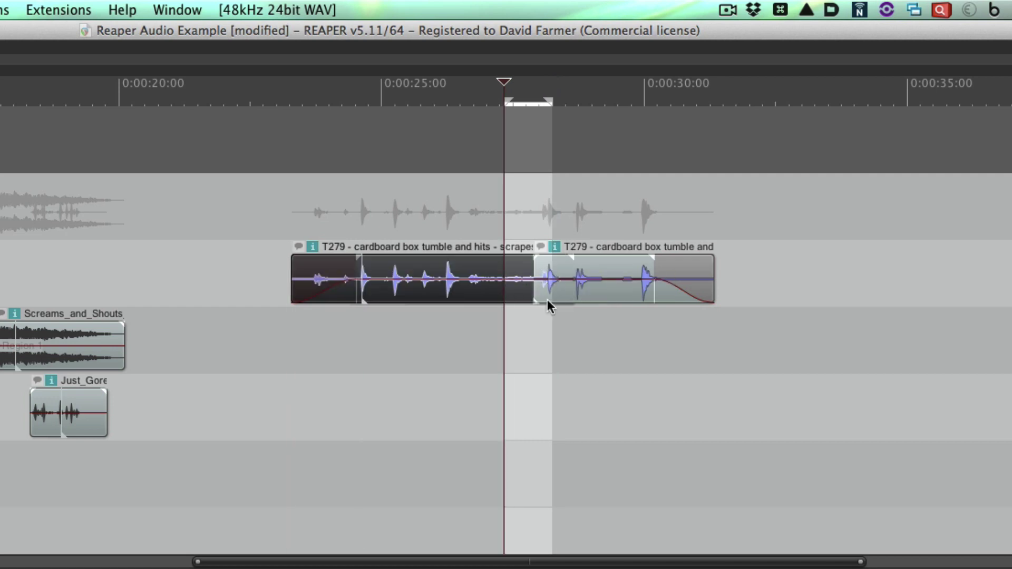
left_click(584, 276)
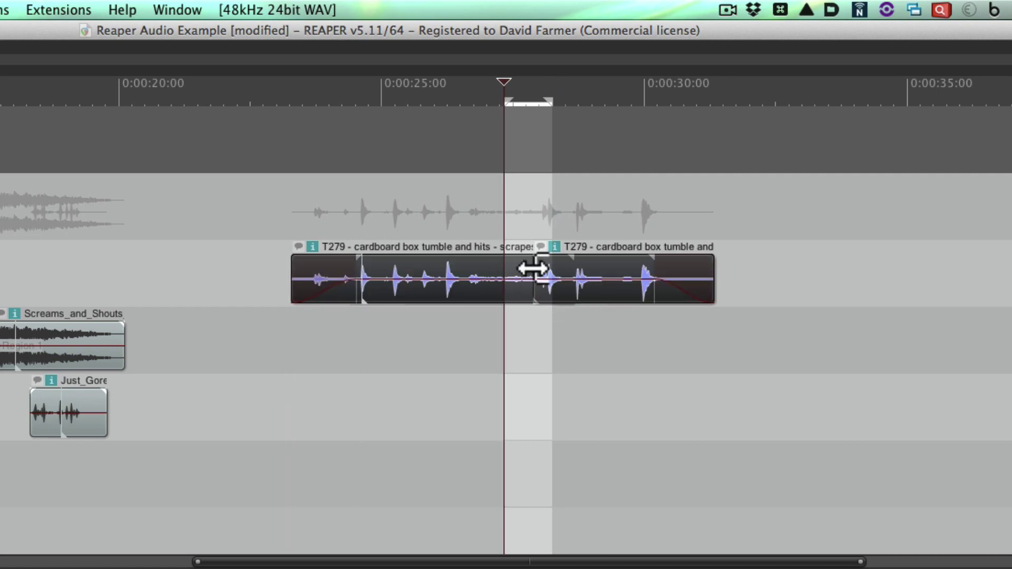
key("x")
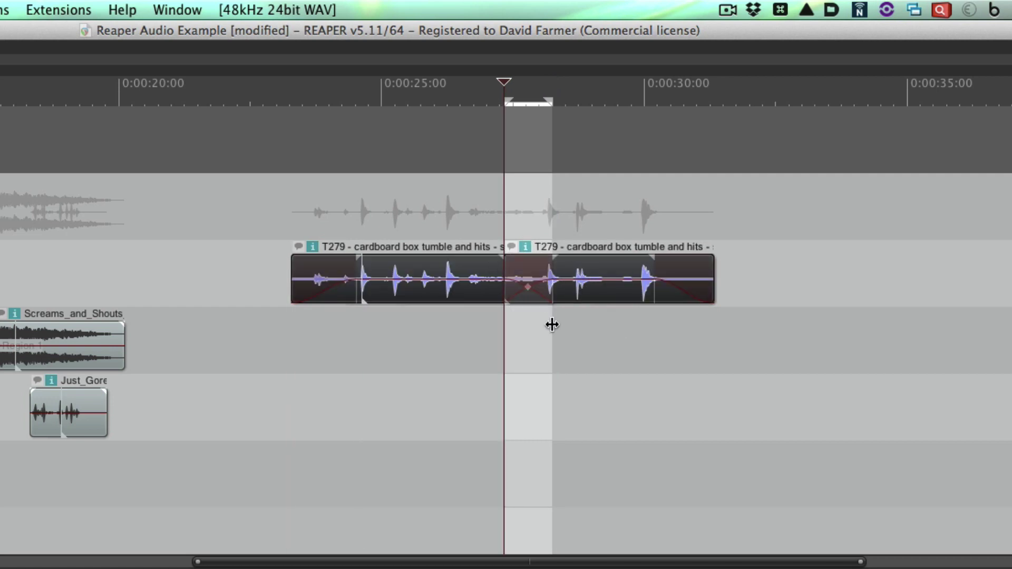
left_click(580, 326)
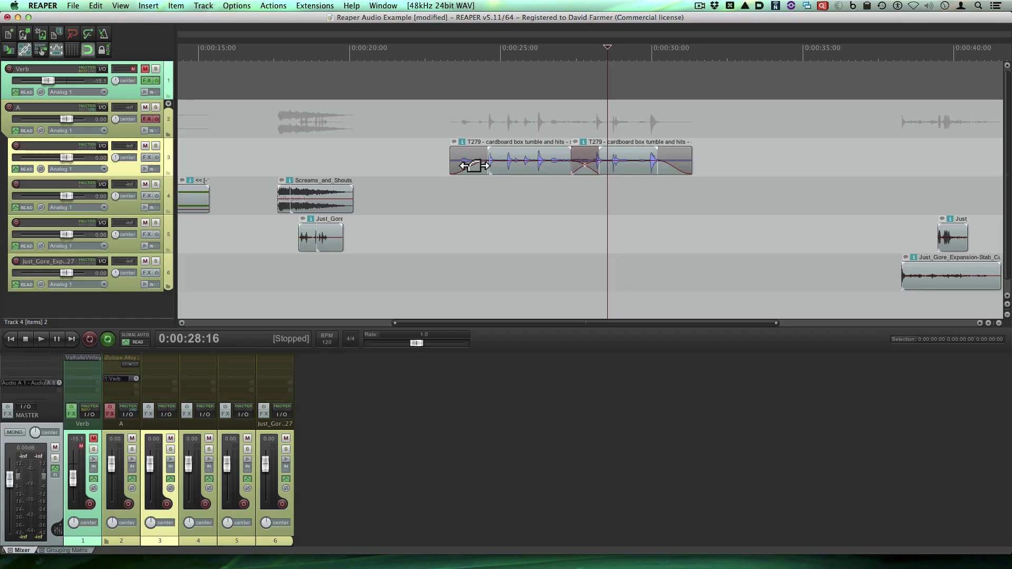
Step: Leave the first piece's fade-in shape unchanged and drag its start earlier to about 0:00:22.8
left_click(472, 166)
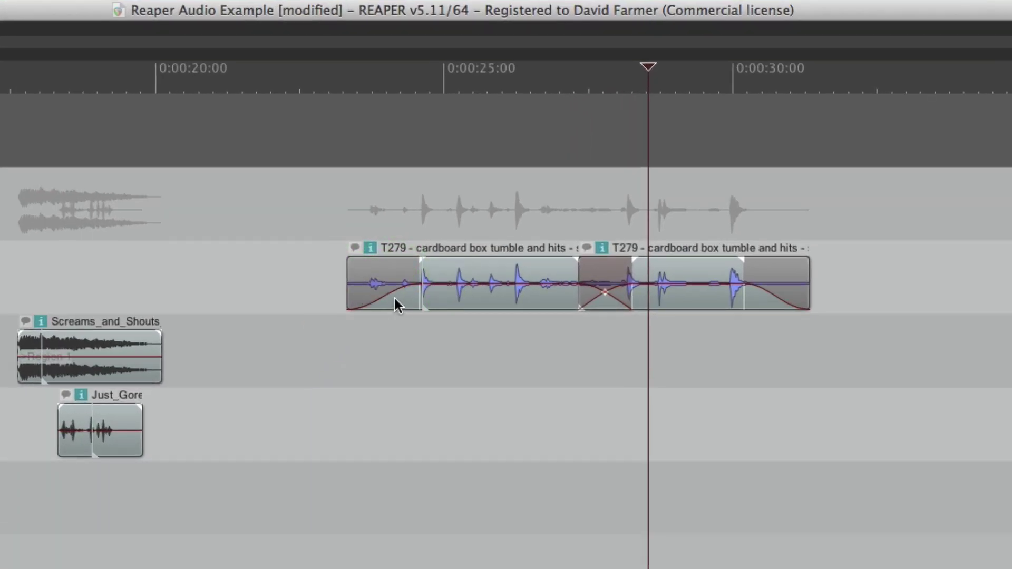
left_click(393, 295)
mouse_move(389, 288)
left_mouse_down()
mouse_move(378, 294)
mouse_move(399, 293)
left_mouse_up()
right_click(398, 291)
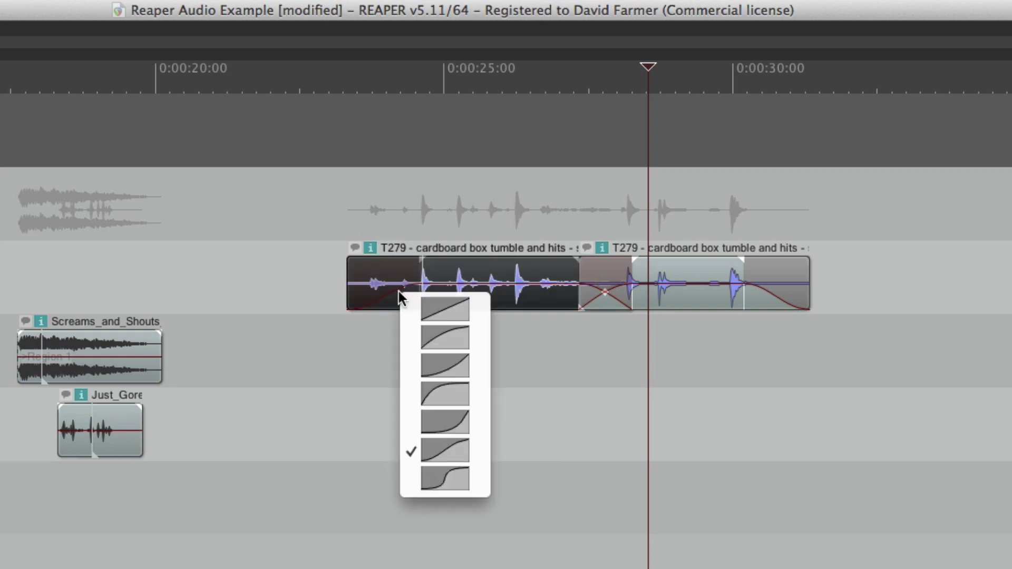
left_click(373, 375)
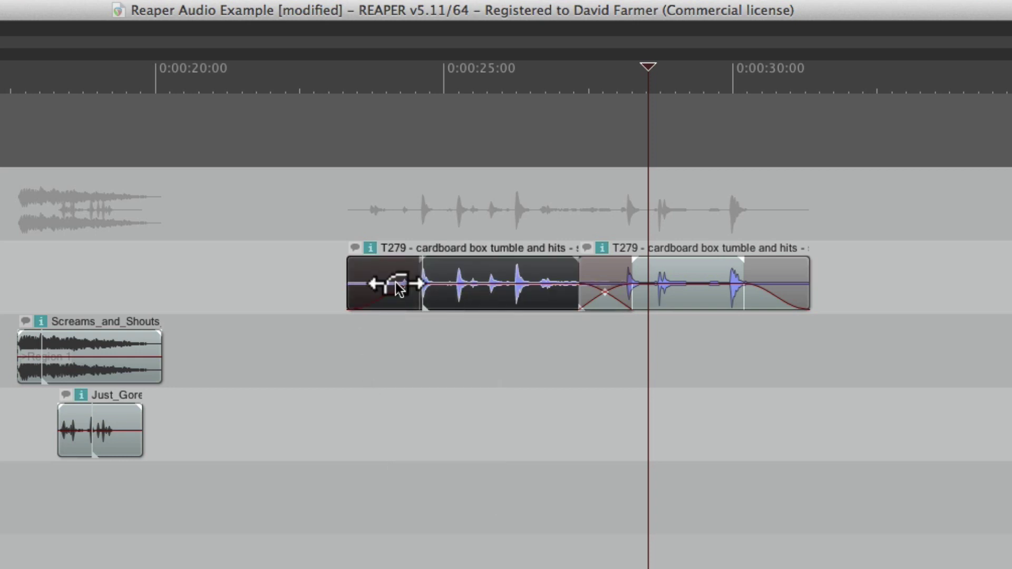
left_click(410, 305)
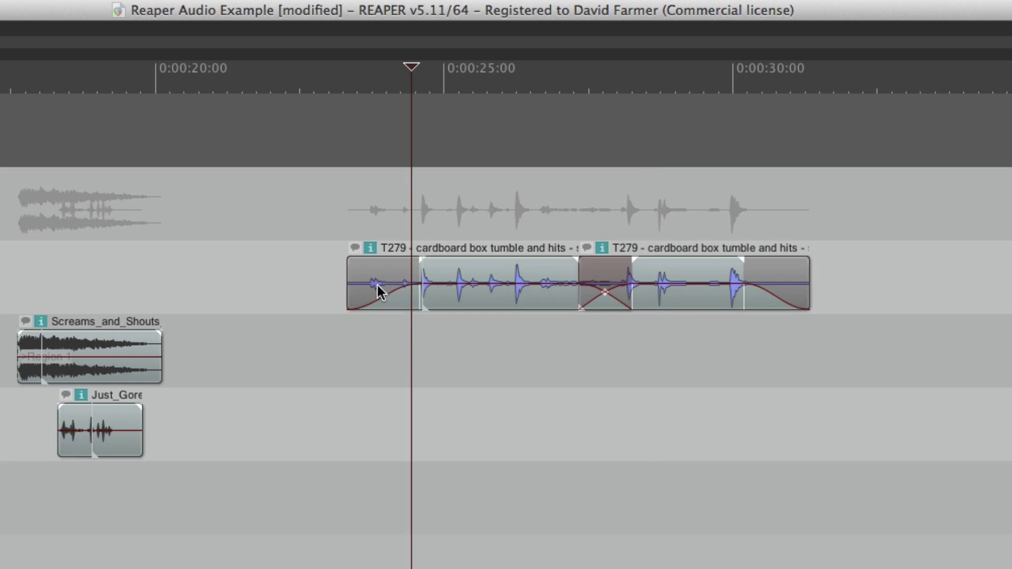
left_click_drag(350, 280, 398, 287)
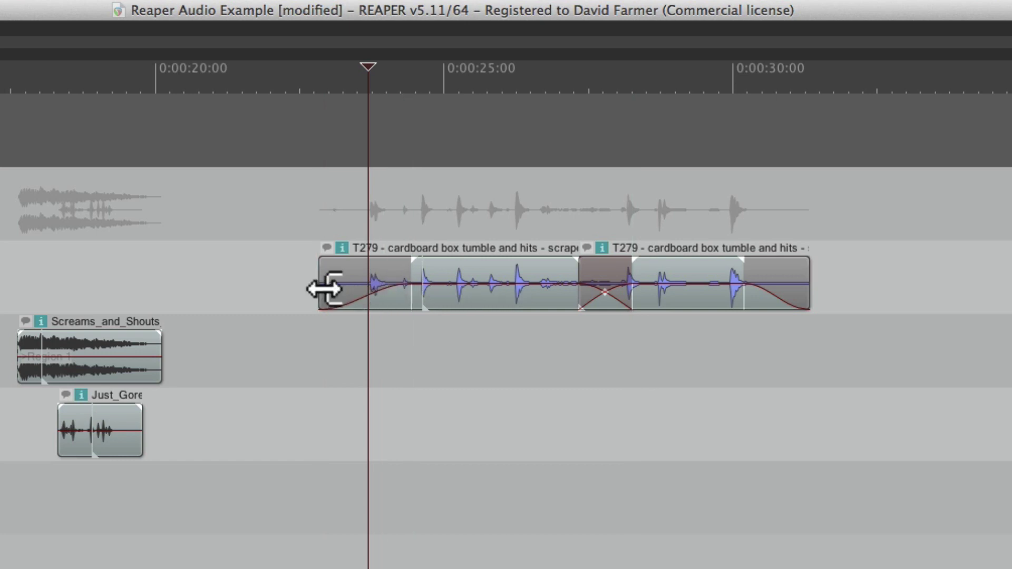
Step: Trim the first cardboard box piece to start near 0:00:23.0 and shorten its fade-in, keeping the crossfade shape
mouse_move(323, 287)
left_mouse_down()
mouse_move(297, 286)
mouse_move(328, 286)
left_mouse_up()
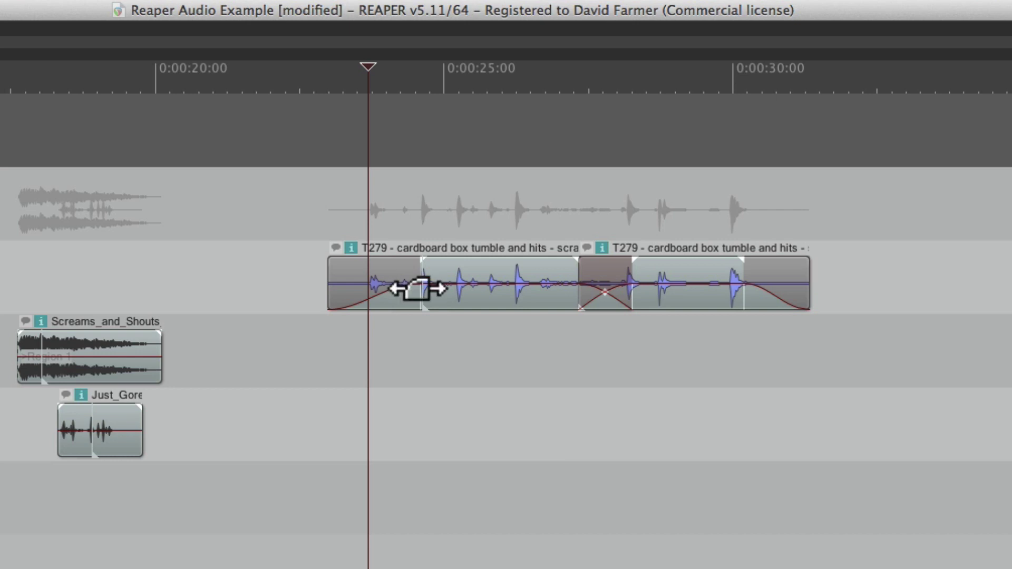
left_click_drag(417, 288, 397, 287)
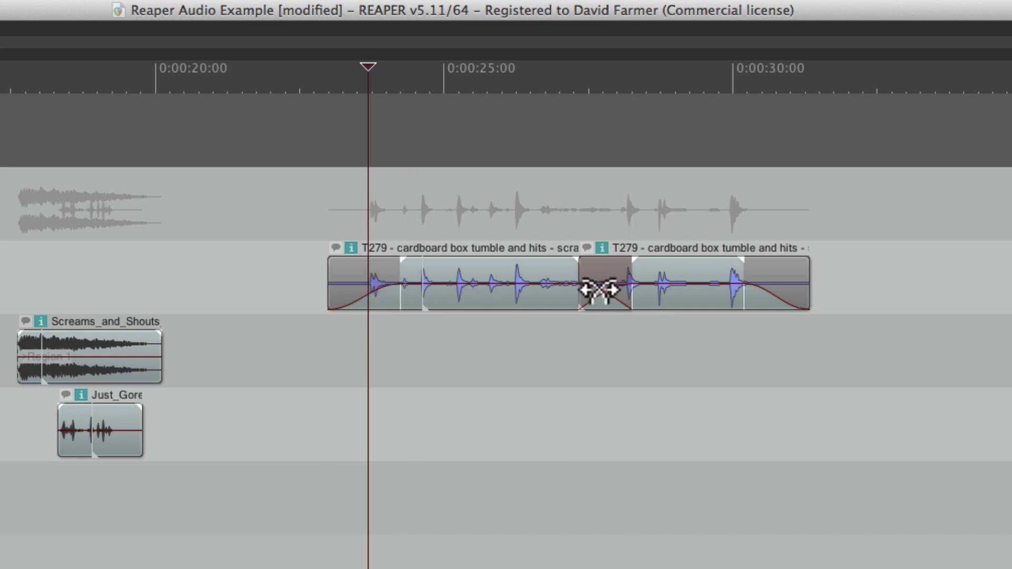
right_click(606, 287)
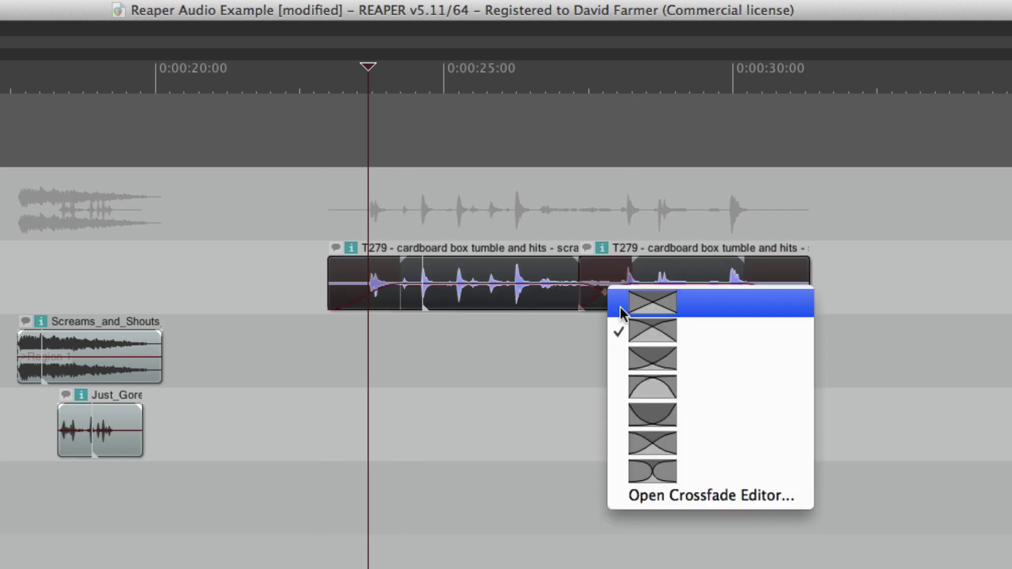
left_click(604, 279)
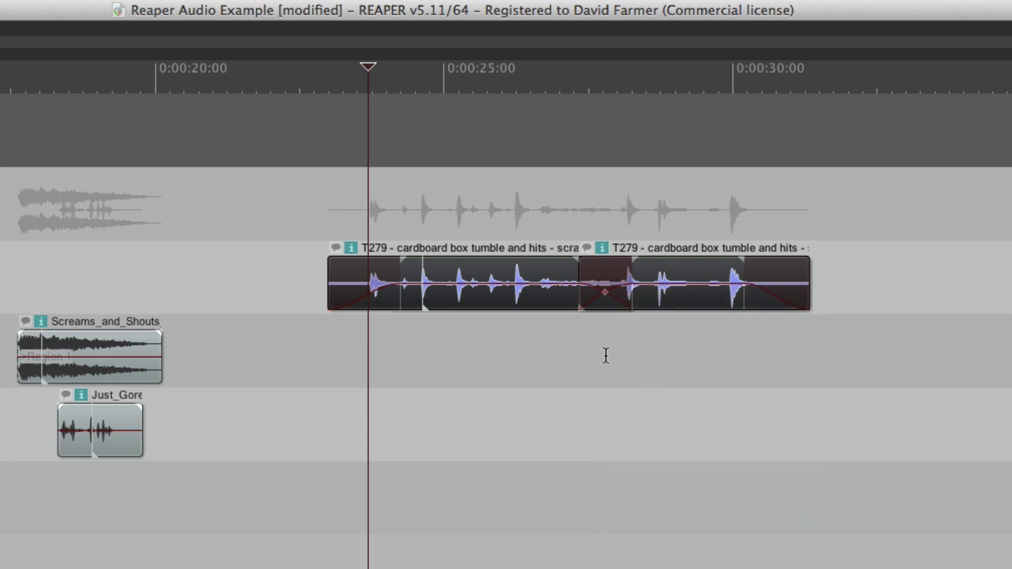
left_click(606, 354)
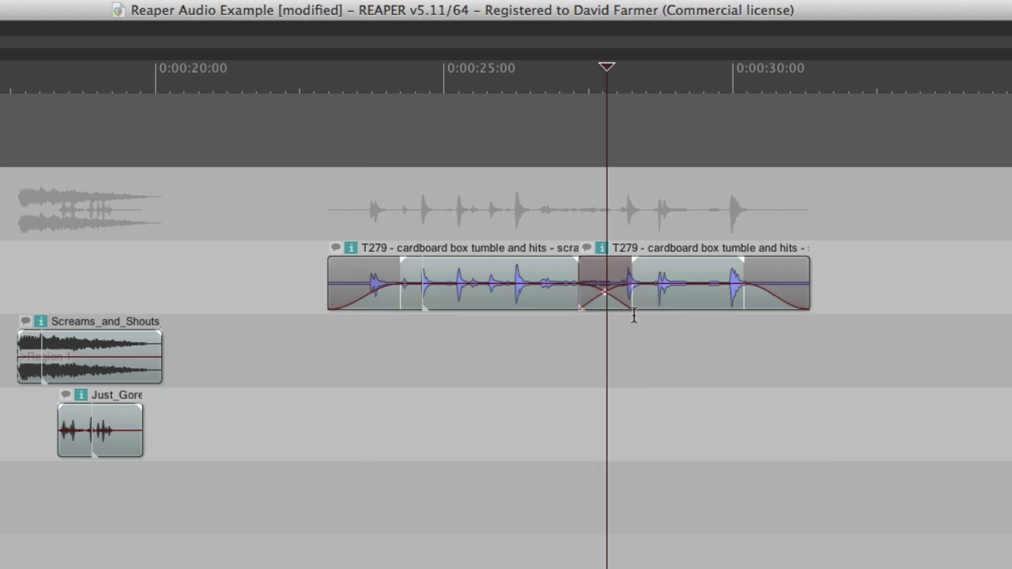